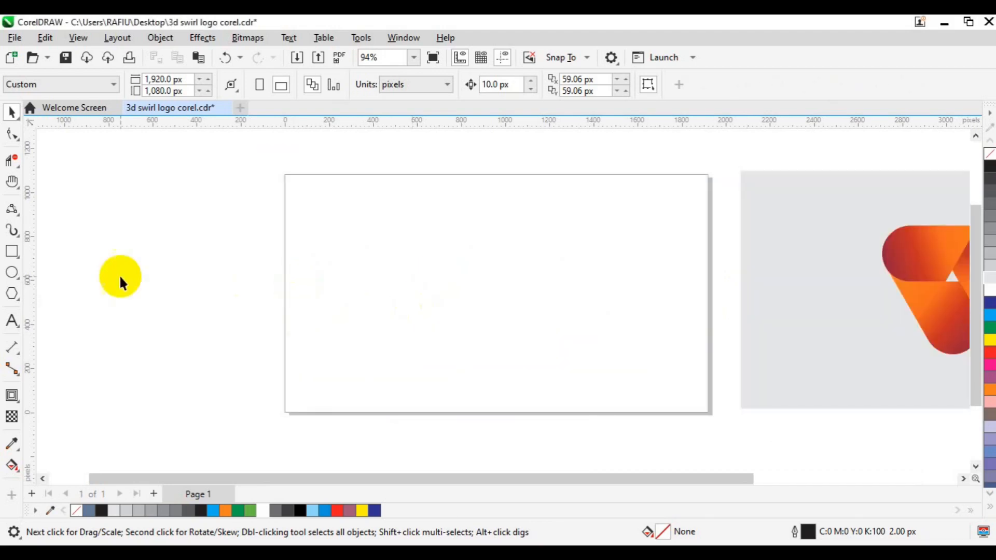
# Draw a circle with the Ellipse tool and size it to 470 × 470 px
pyautogui.click(16, 279)
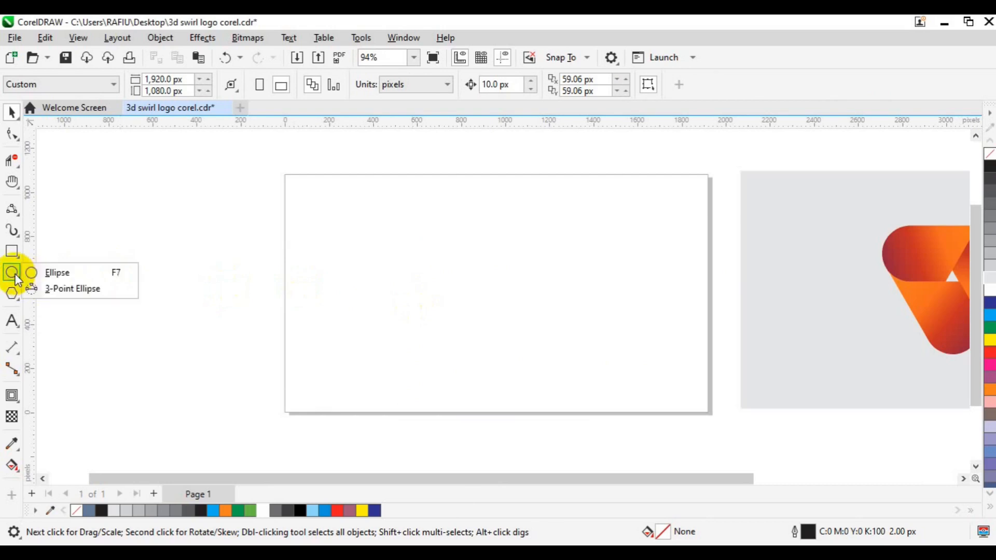
pyautogui.click(86, 274)
pyautogui.moveTo(425, 236); pyautogui.dragTo(534, 334)
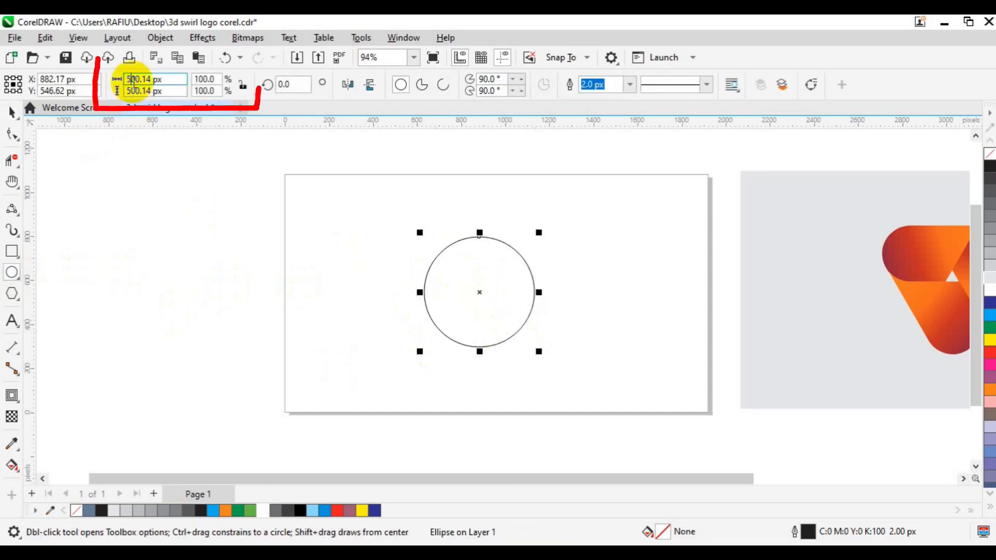
pyautogui.click(134, 81)
pyautogui.write('470')
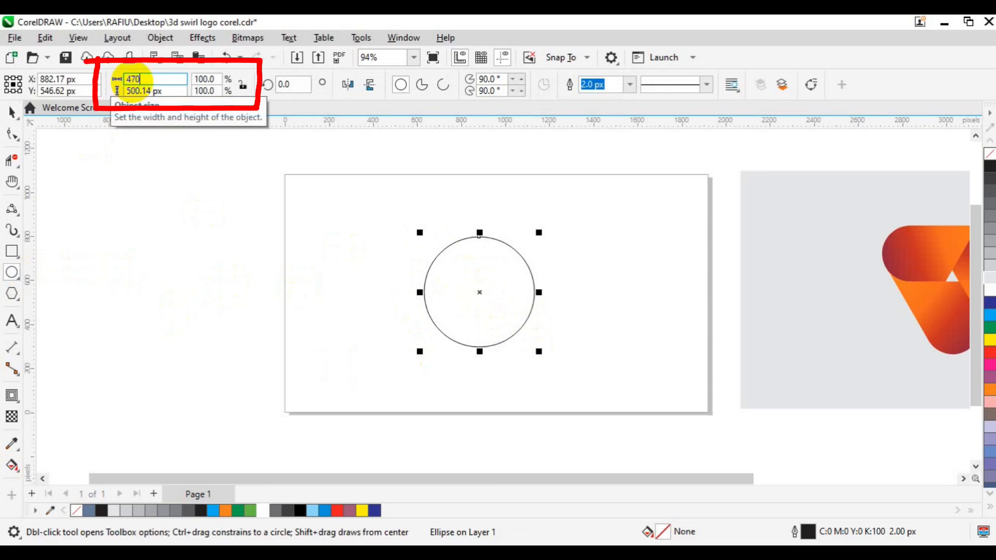
pyautogui.click(135, 92)
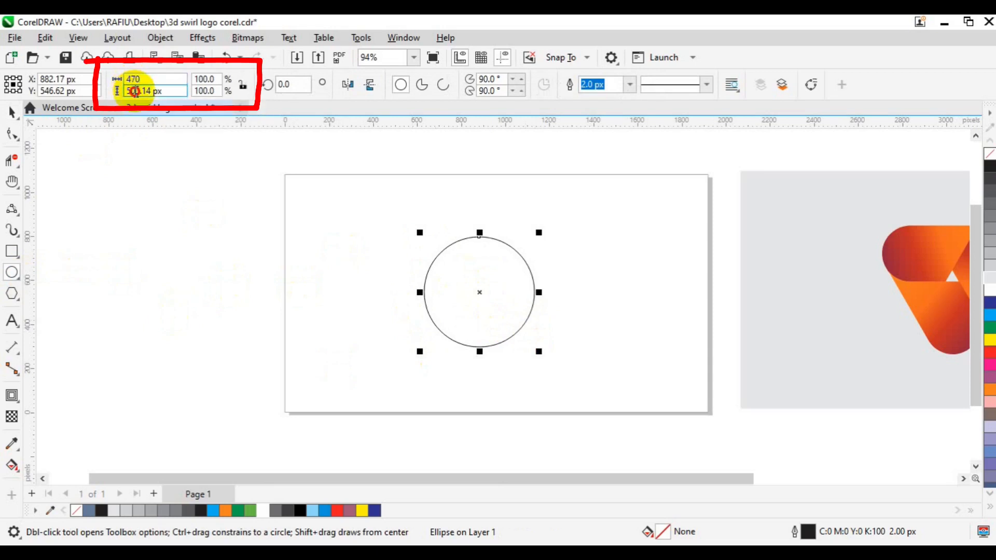
pyautogui.click(135, 91)
pyautogui.write('47')
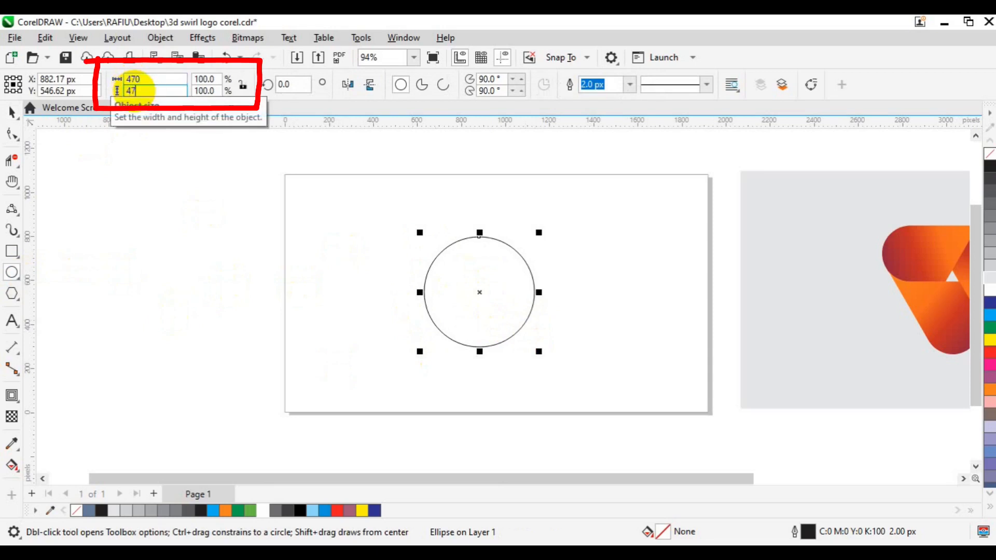
pyautogui.write('0')
pyautogui.press('Return')
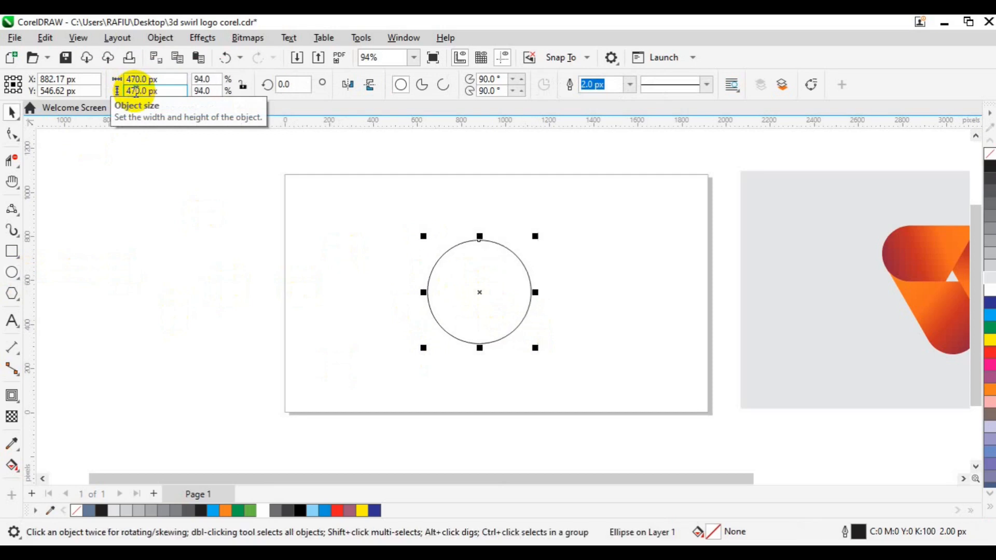
# Leave a copy of the circle beside the original, then group the two circles and centre the pair
pyautogui.moveTo(481, 294); pyautogui.dragTo(595, 302)
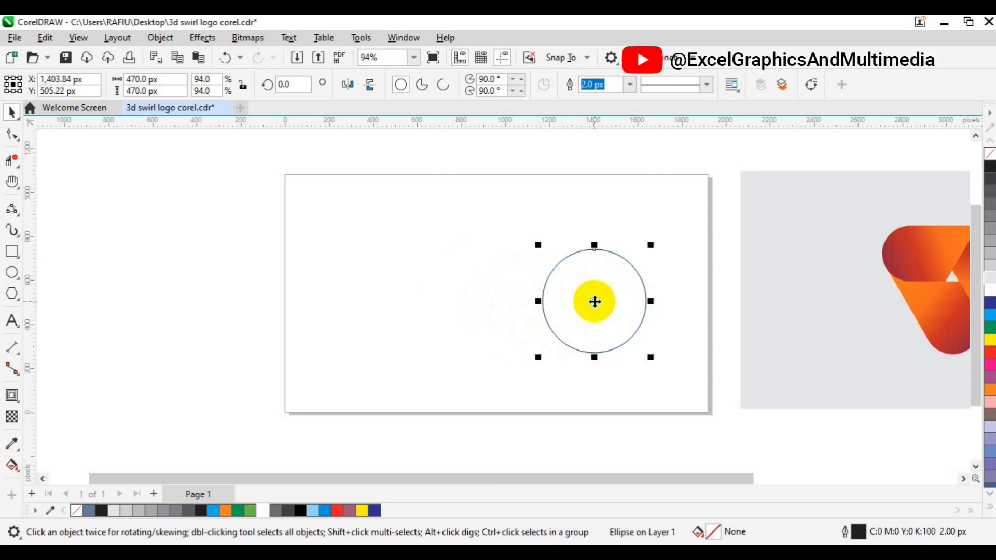
pyautogui.moveTo(594, 302); pyautogui.dragTo(424, 295)
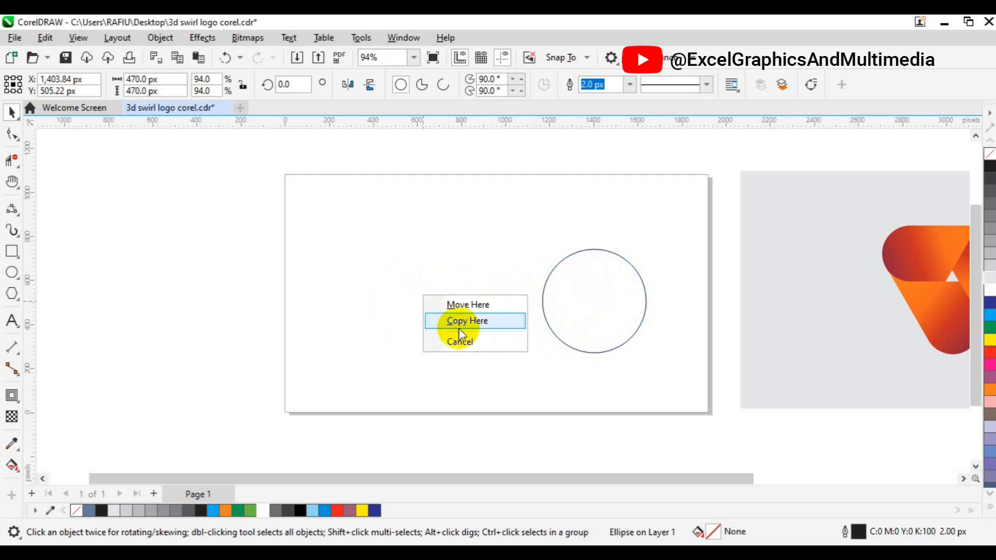
pyautogui.click(459, 326)
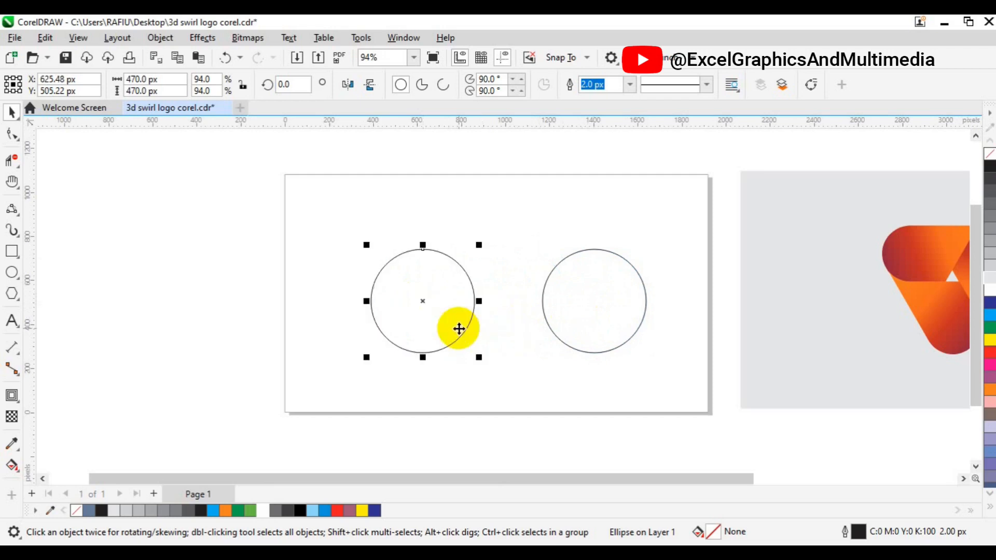
pyautogui.keyDown('shift'); pyautogui.click(556, 308); pyautogui.keyUp('shift')
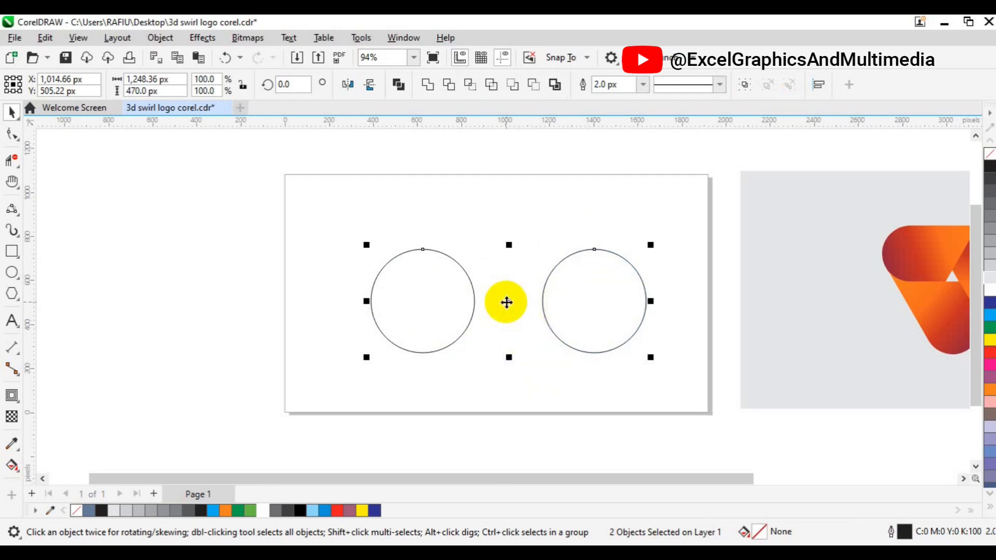
pyautogui.hotkey('ctrl', 'g')
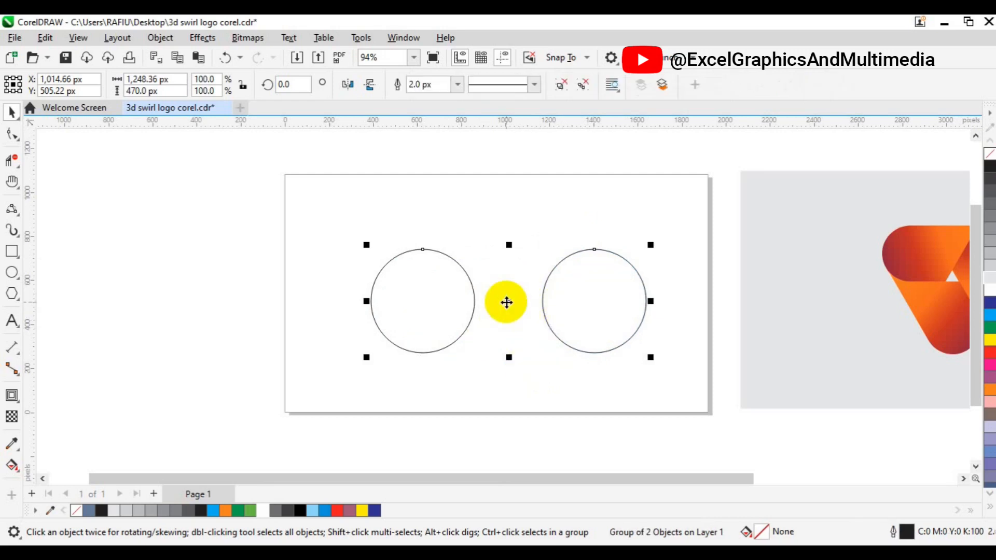
pyautogui.press('p')
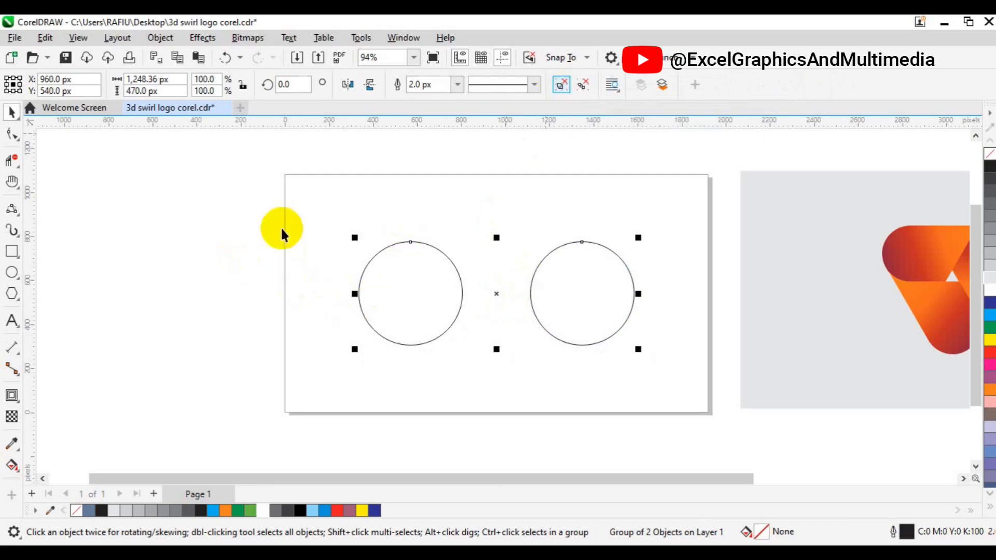
# Move the left circle closer to the right one, then regroup and recentre the pair
pyautogui.click(175, 287)
pyautogui.click(389, 283)
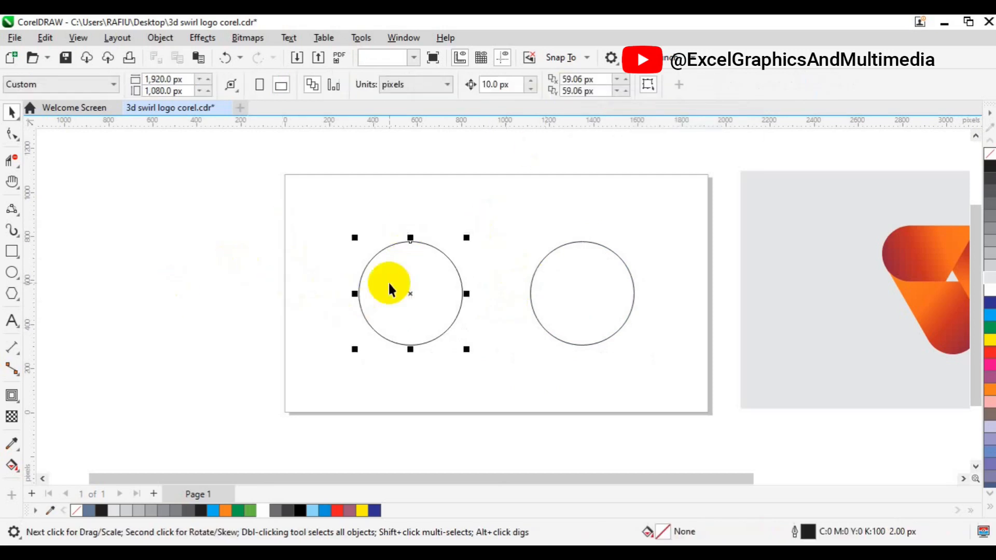
pyautogui.moveTo(389, 284); pyautogui.dragTo(418, 282)
pyautogui.keyDown('shift'); pyautogui.click(543, 312); pyautogui.keyUp('shift')
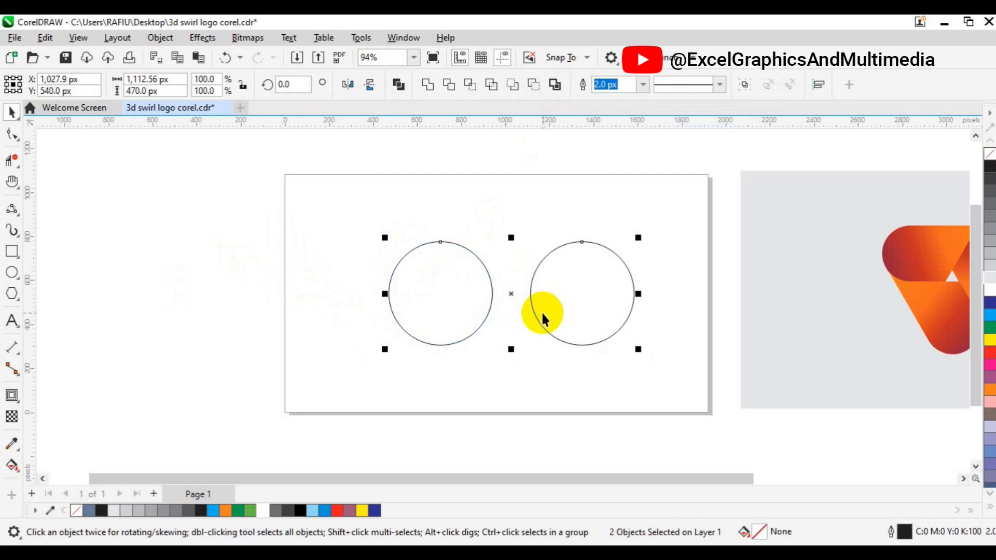
pyautogui.hotkey('ctrl', 'g')
pyautogui.press('p')
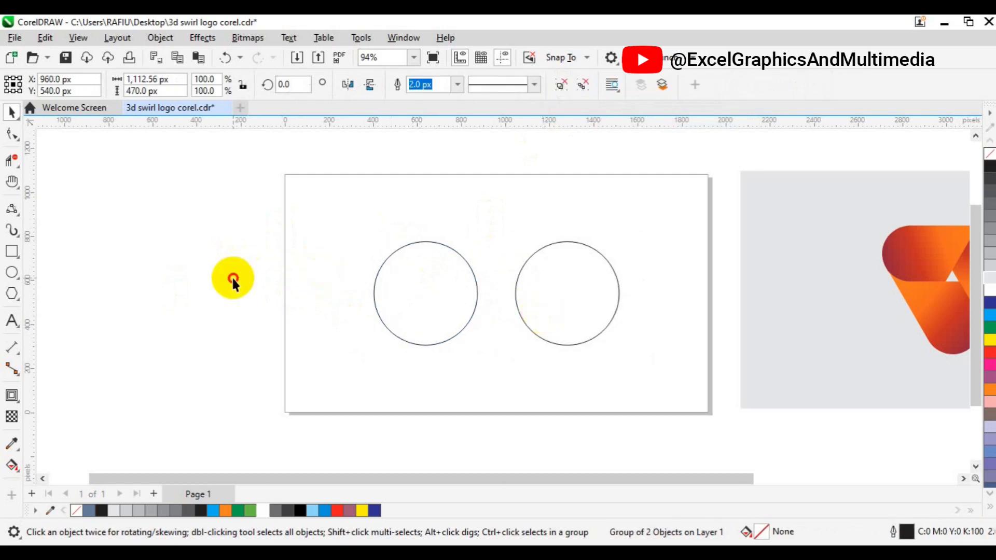
pyautogui.click(206, 241)
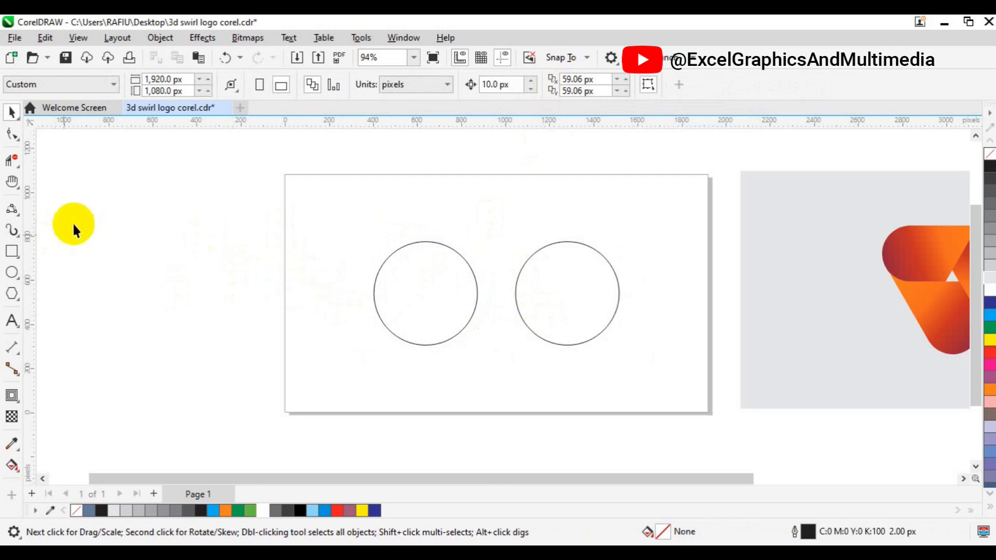
# Draw a rectangle spanning both circles, with its edges snapped to the circles' top and sides
pyautogui.click(18, 252)
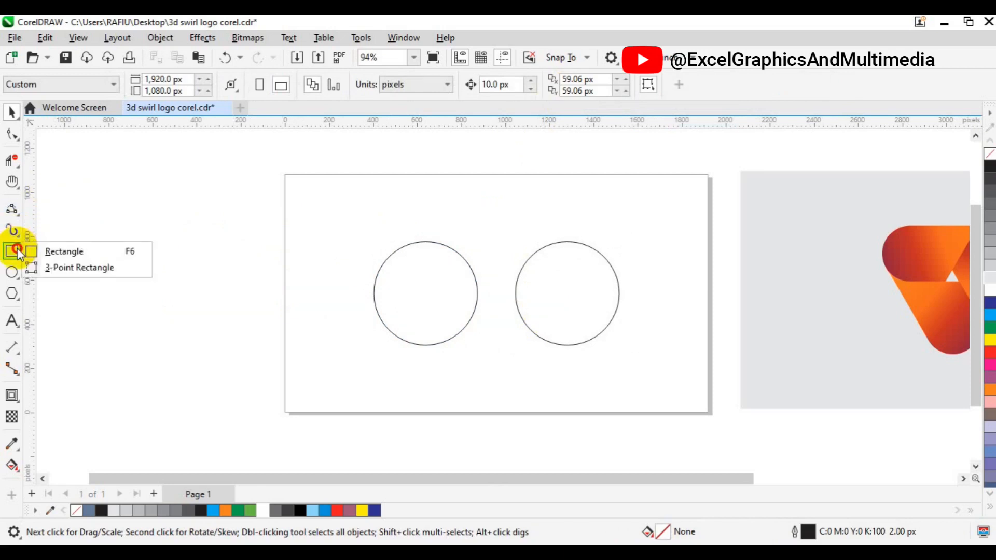
pyautogui.click(68, 251)
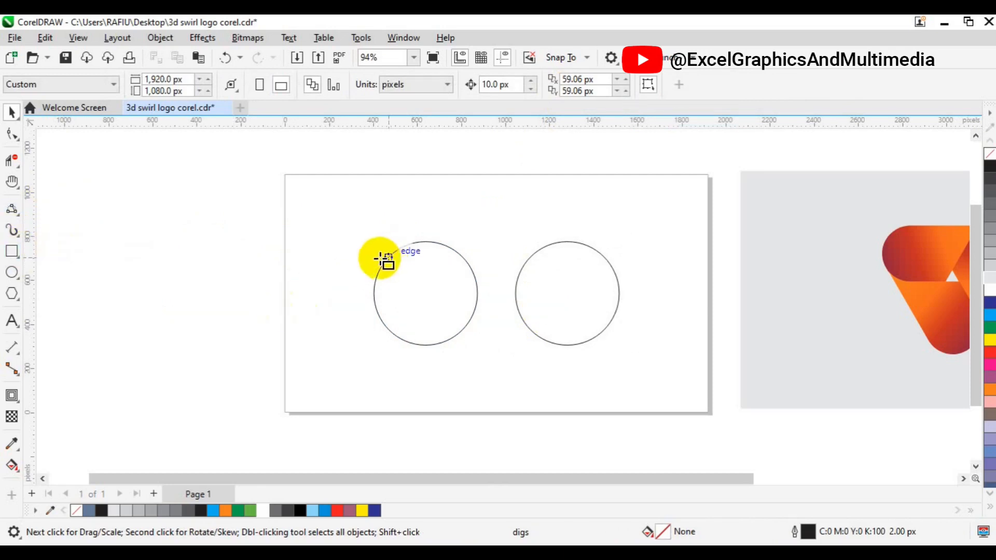
pyautogui.moveTo(377, 253); pyautogui.dragTo(618, 345)
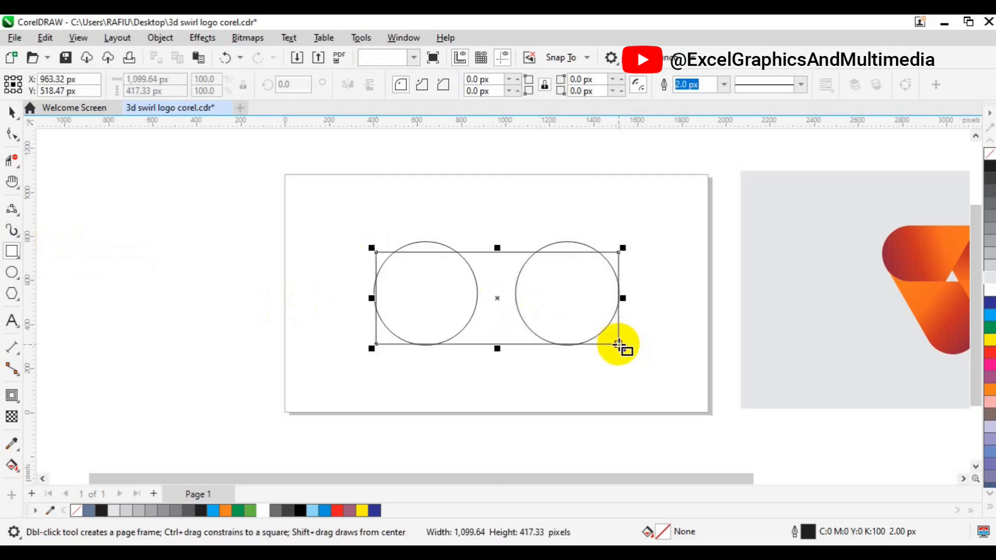
pyautogui.press('space')
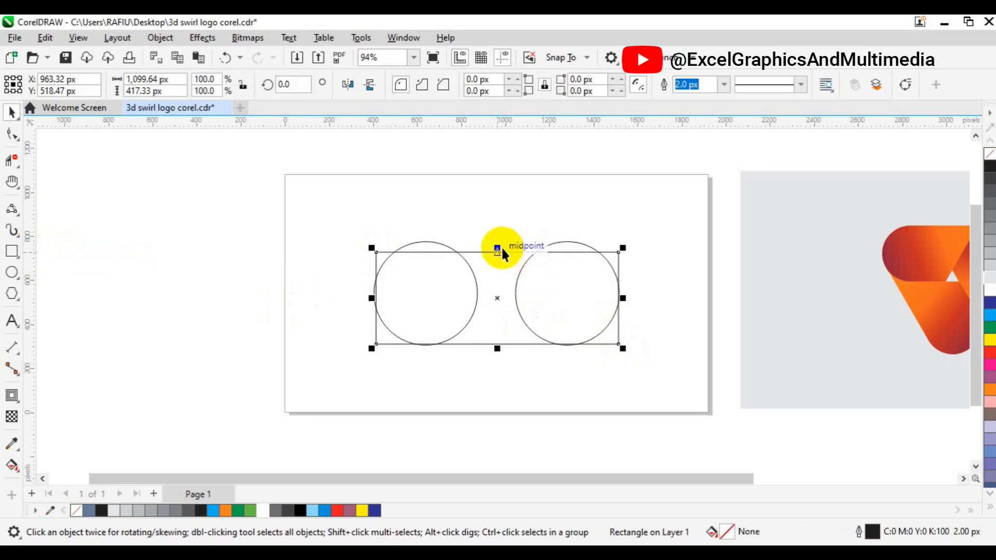
pyautogui.moveTo(498, 248); pyautogui.dragTo(498, 233)
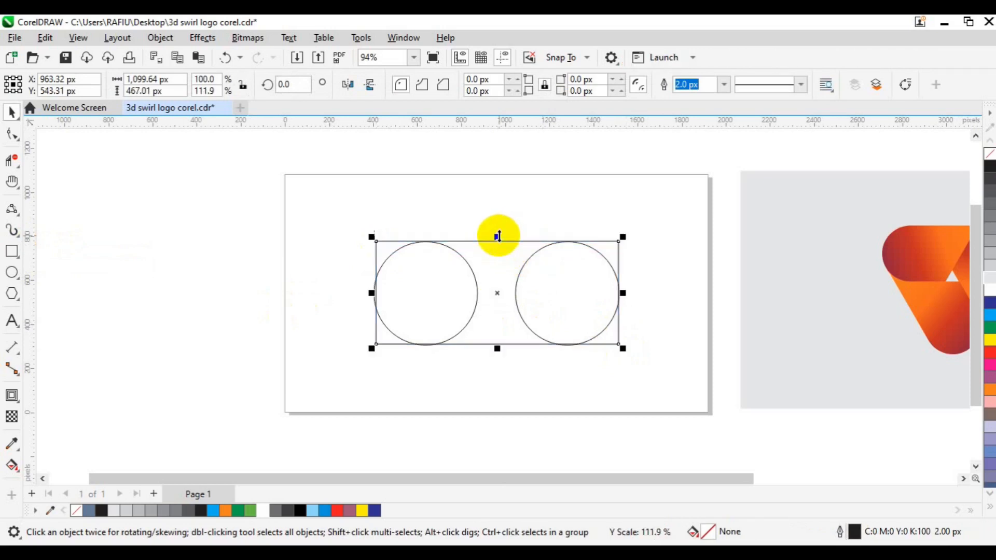
pyautogui.moveTo(371, 293); pyautogui.dragTo(370, 292)
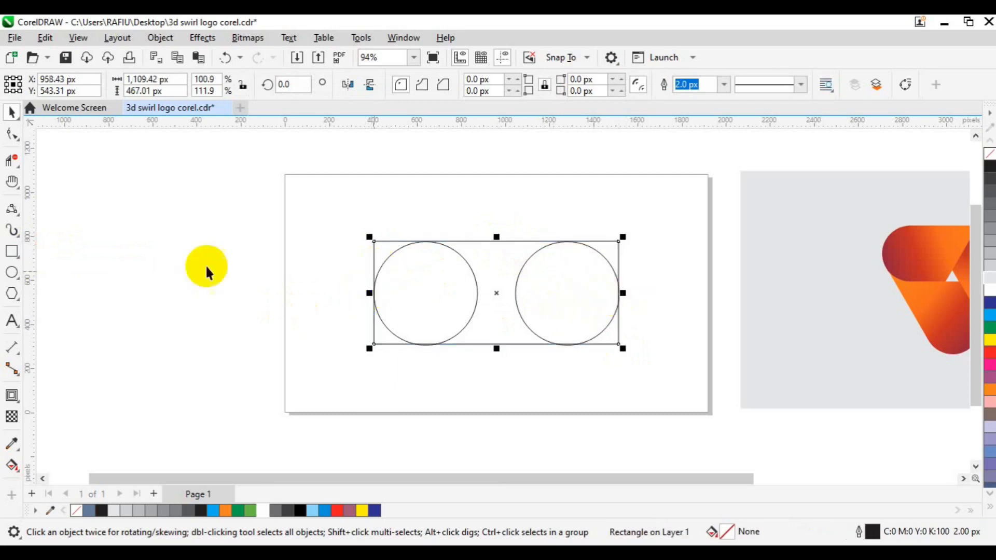
# Round the rectangle's corners to 237.65 px to form a capsule, and centre it on the page
pyautogui.click(11, 138)
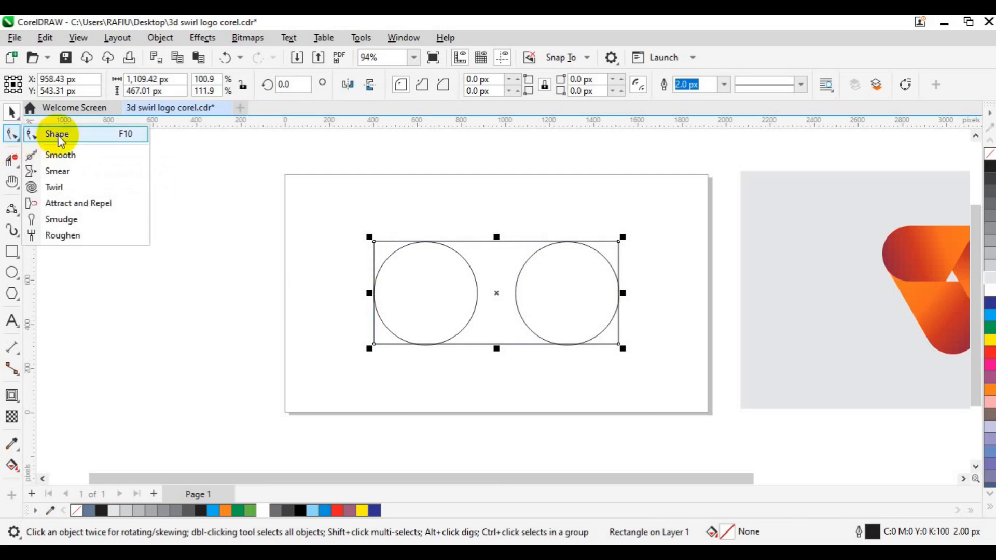
pyautogui.click(47, 137)
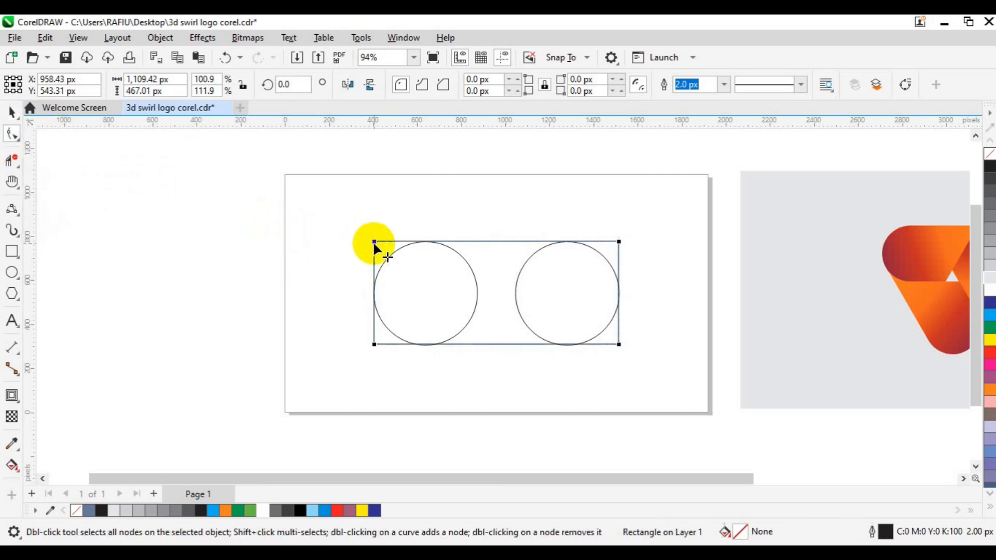
pyautogui.moveTo(373, 242); pyautogui.dragTo(455, 250)
pyautogui.press('space')
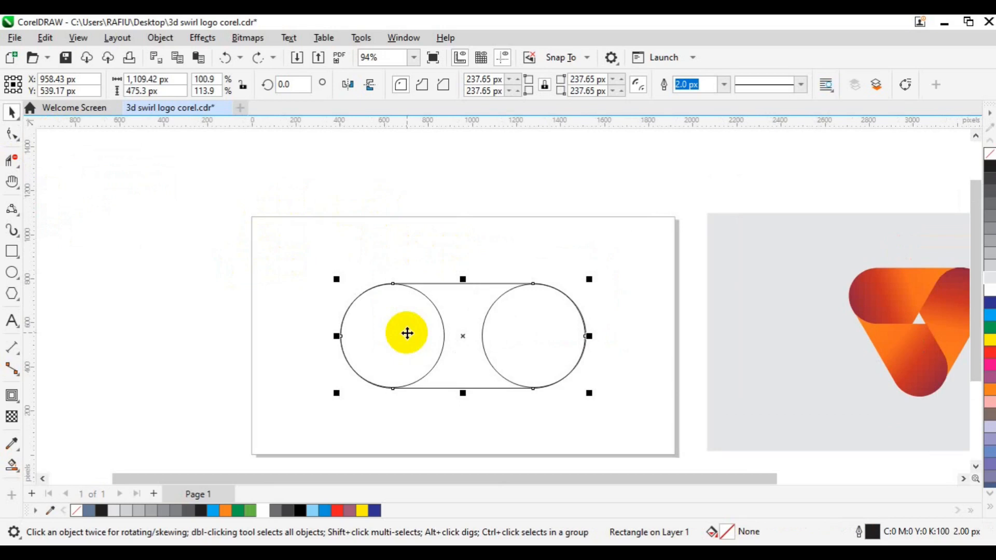
pyautogui.press('p')
pyautogui.click(456, 340)
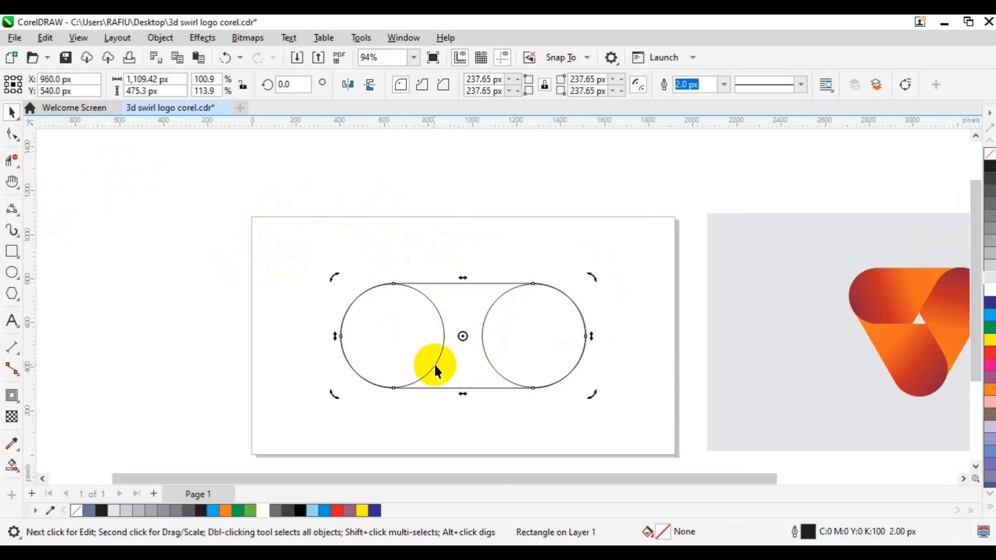
# In the Transform docker, rotate the circle group by 120° about centre 960/540, 3 copies
pyautogui.click(414, 40)
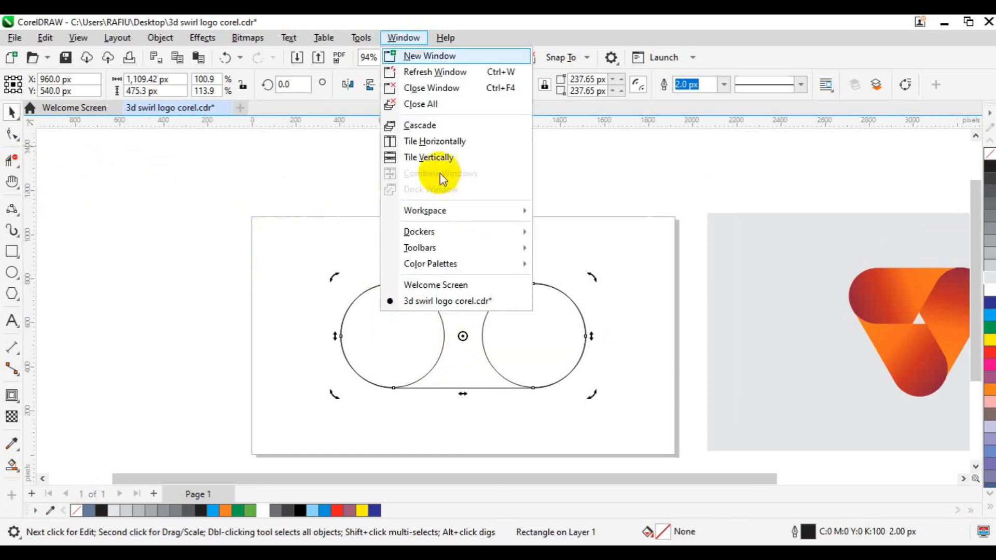
pyautogui.moveTo(450, 235)
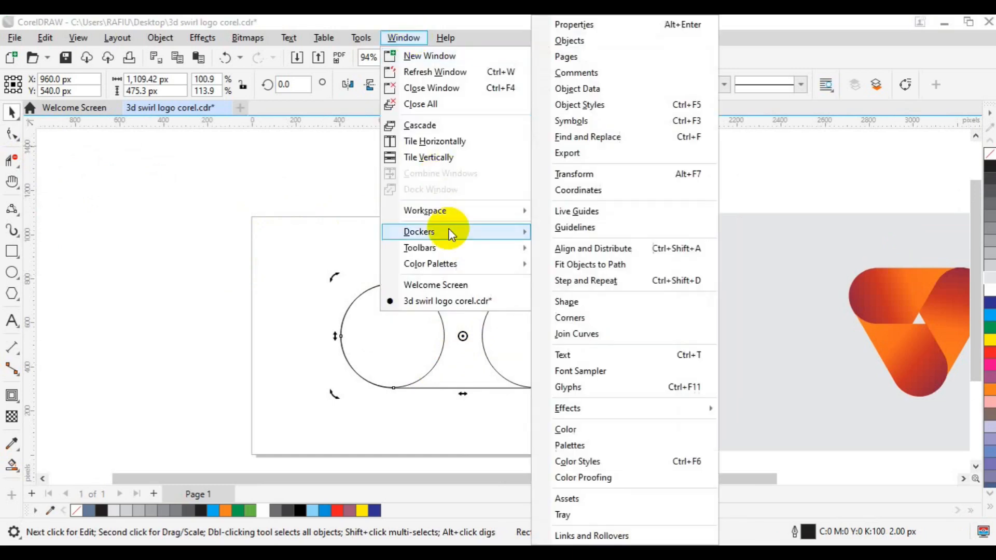
pyautogui.click(579, 176)
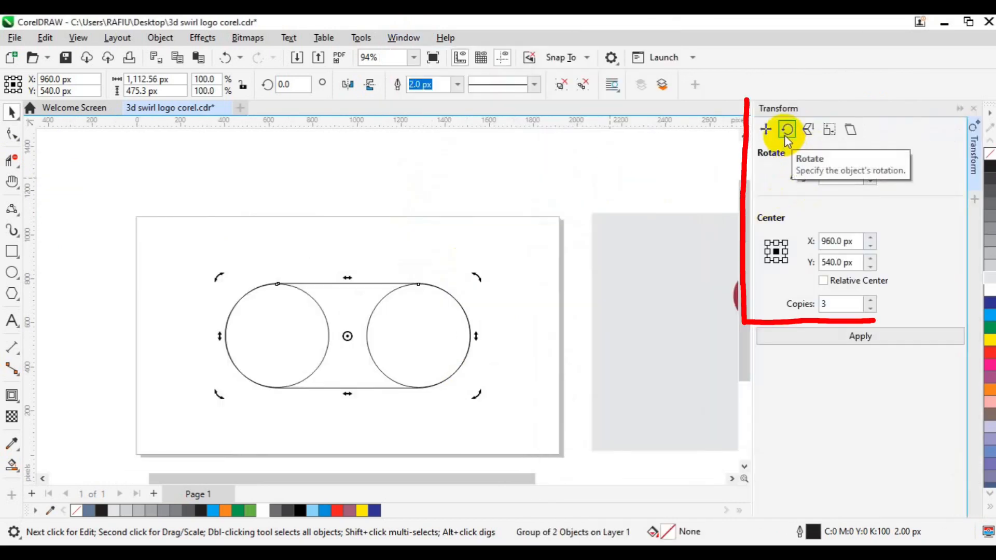
pyautogui.moveTo(851, 176); pyautogui.dragTo(813, 178)
pyautogui.moveTo(850, 304); pyautogui.dragTo(817, 306)
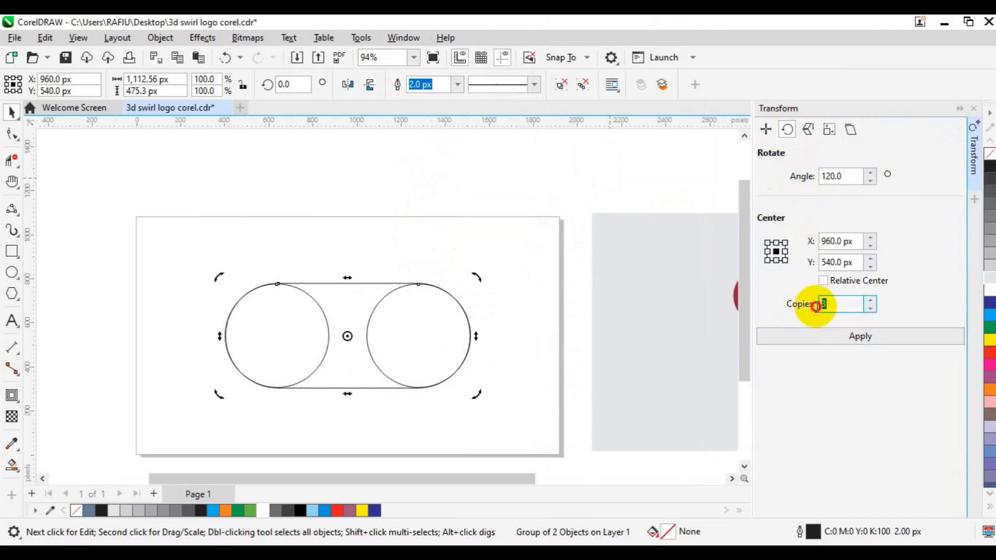
pyautogui.click(878, 341)
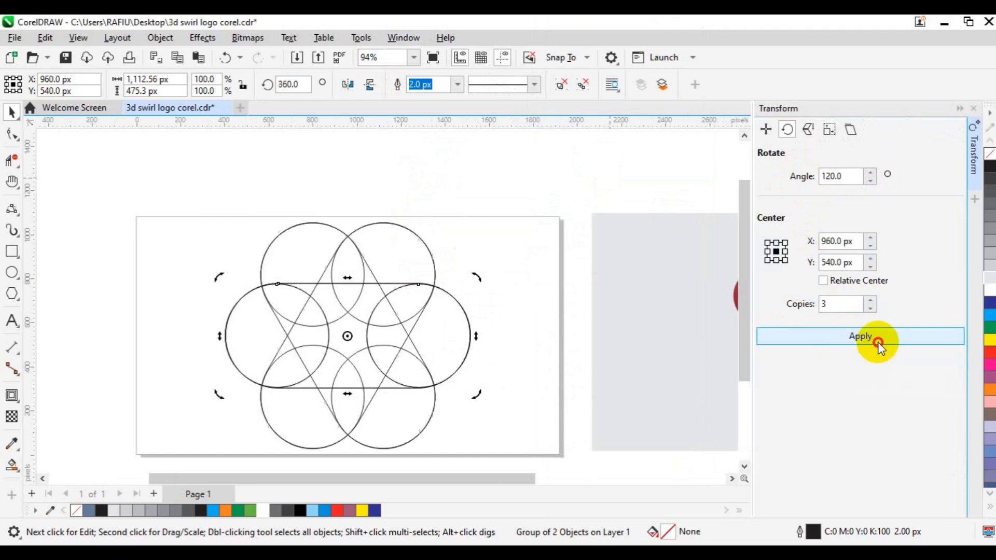
pyautogui.click(603, 323)
pyautogui.click(452, 330)
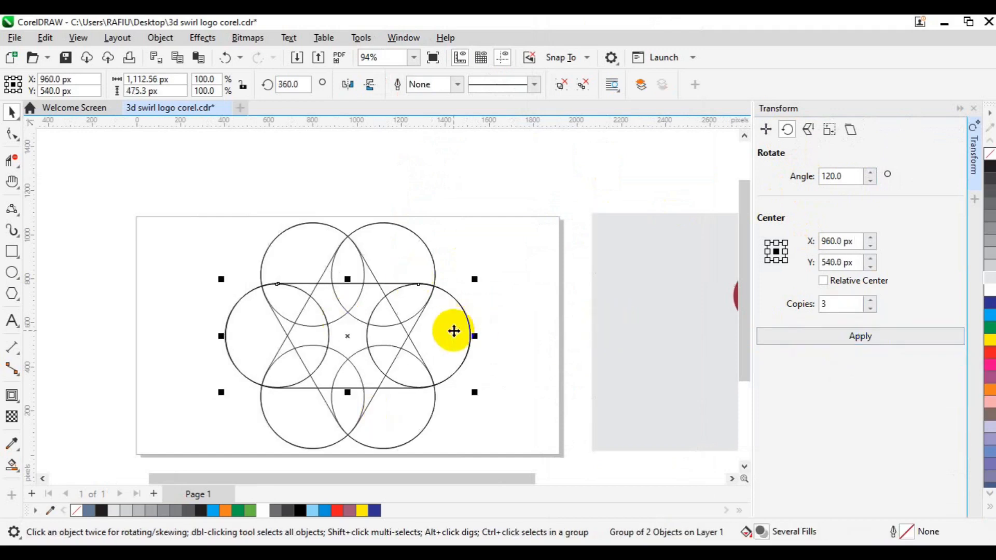
pyautogui.click(454, 331)
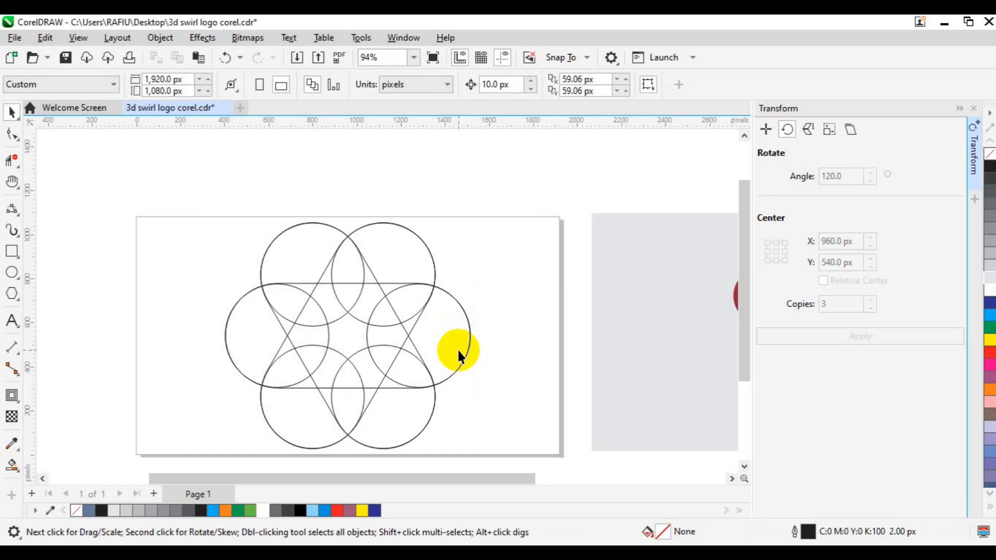
# Move two rotated circle pairs so their circles overlap the top and left corner circles
pyautogui.click(416, 401)
pyautogui.moveTo(418, 403); pyautogui.dragTo(451, 341)
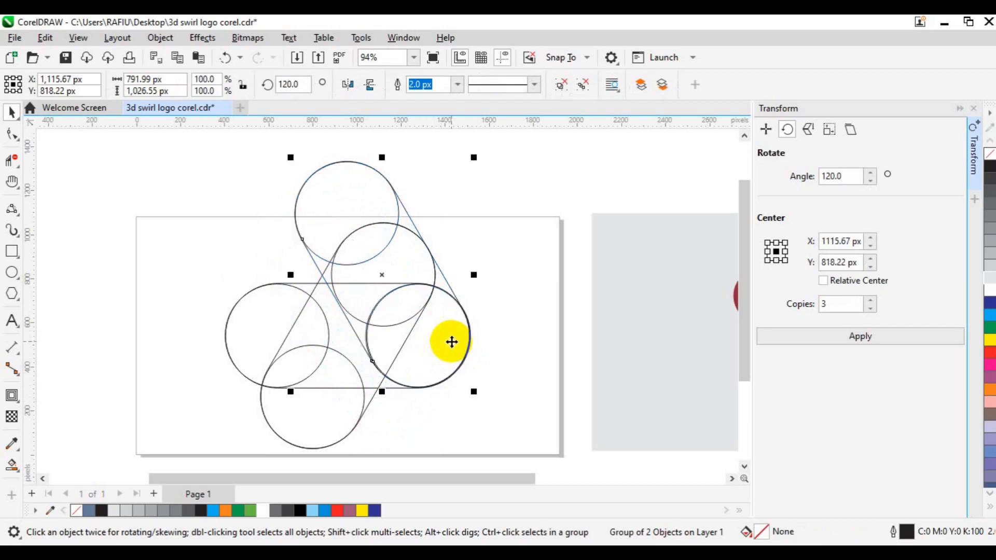
pyautogui.click(318, 422)
pyautogui.moveTo(318, 418); pyautogui.dragTo(281, 354)
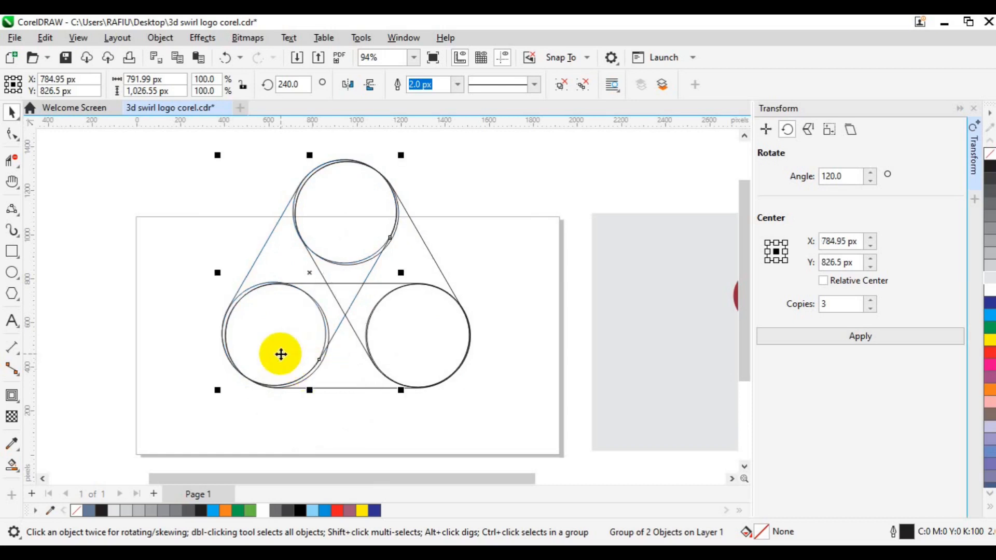
pyautogui.scroll(3, 280, 354)
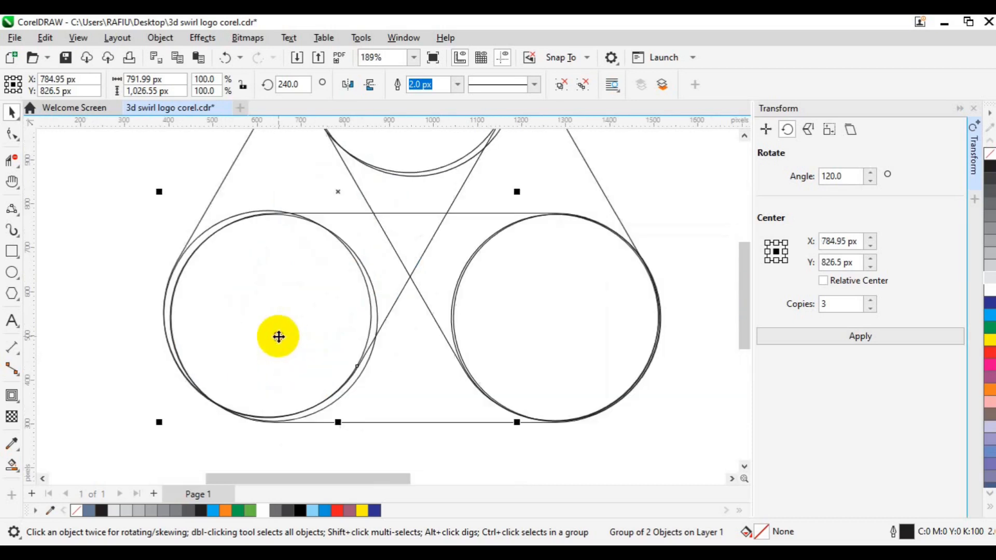
pyautogui.moveTo(279, 338); pyautogui.dragTo(312, 347)
# Nudge the remaining circle pair into alignment, undo the last adjustment, and deselect
pyautogui.click(475, 330)
pyautogui.moveTo(475, 331); pyautogui.dragTo(477, 331)
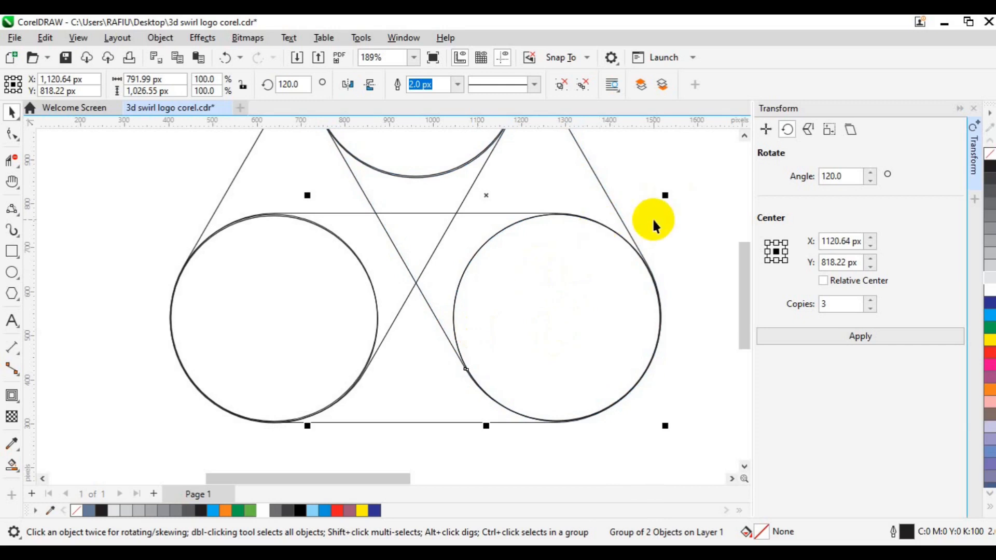
pyautogui.press('h')
pyautogui.moveTo(596, 189); pyautogui.dragTo(574, 259)
pyautogui.press('space')
pyautogui.hotkey('ctrl', 'z')
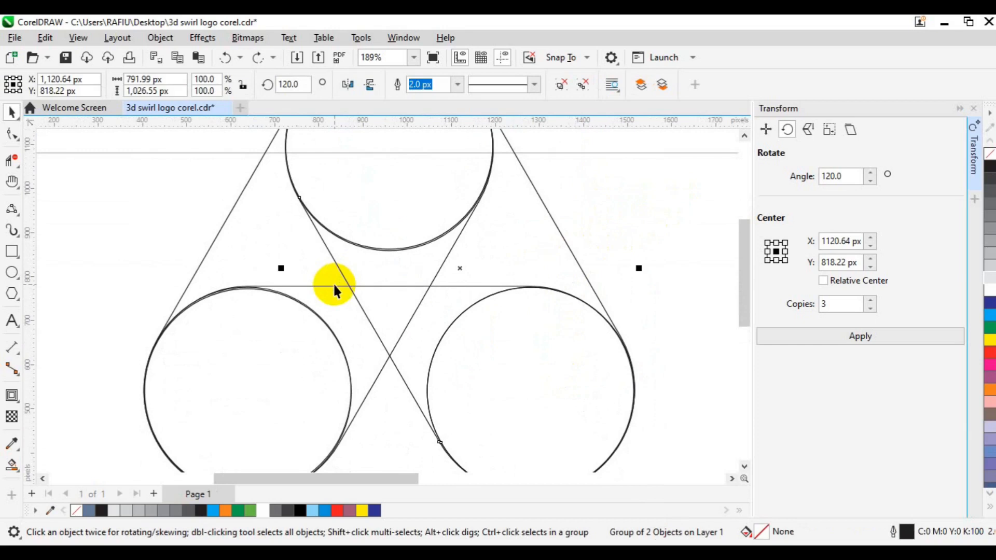
pyautogui.scroll(-2, 334, 282)
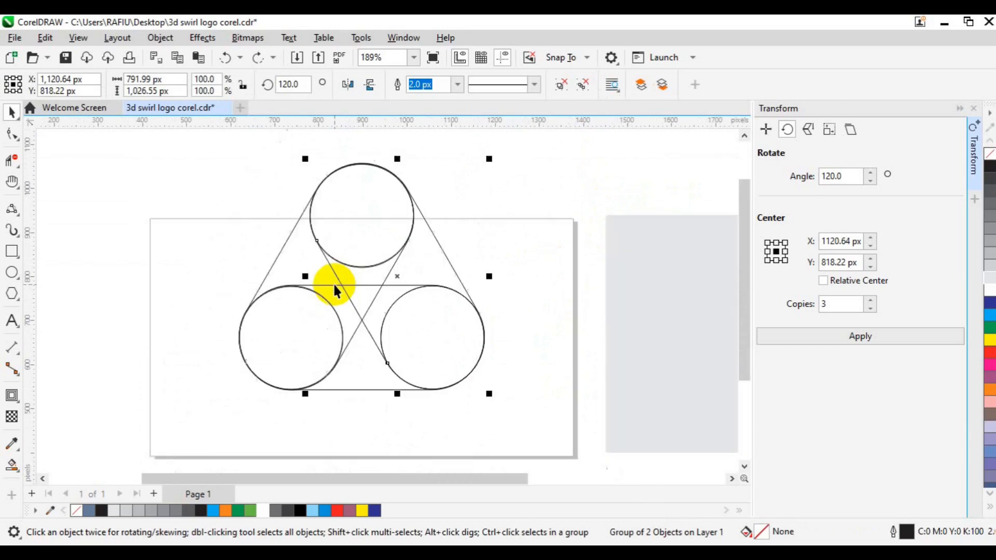
pyautogui.click(159, 208)
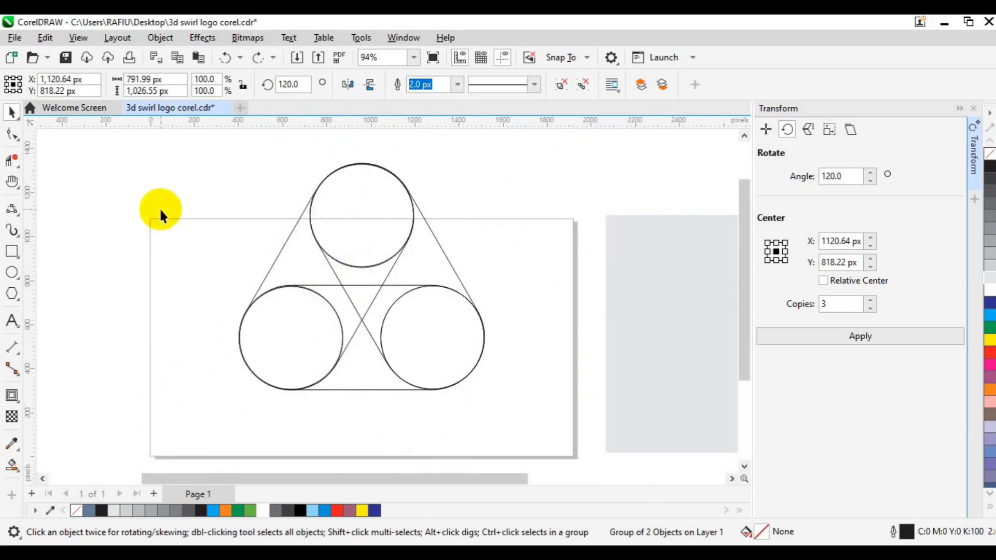
# Trim away the top circle's lower arc and inner line with Virtual Segment Delete
pyautogui.click(19, 167)
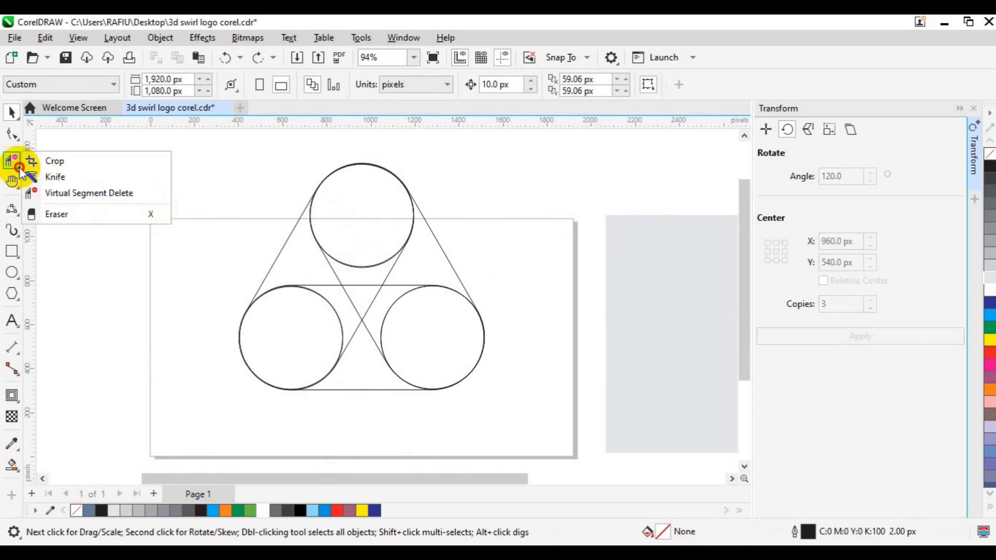
pyautogui.click(62, 192)
pyautogui.moveTo(390, 228); pyautogui.dragTo(413, 263)
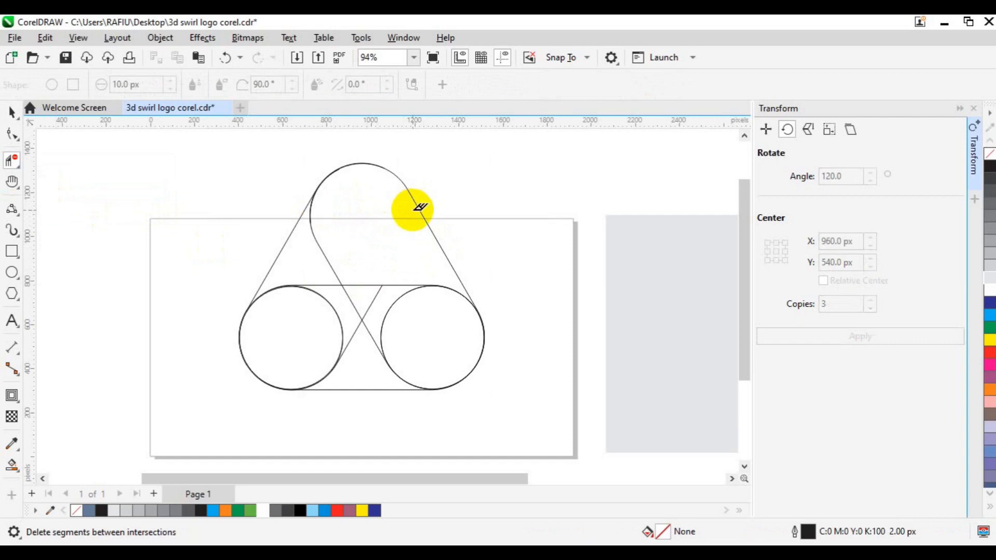
pyautogui.press('space')
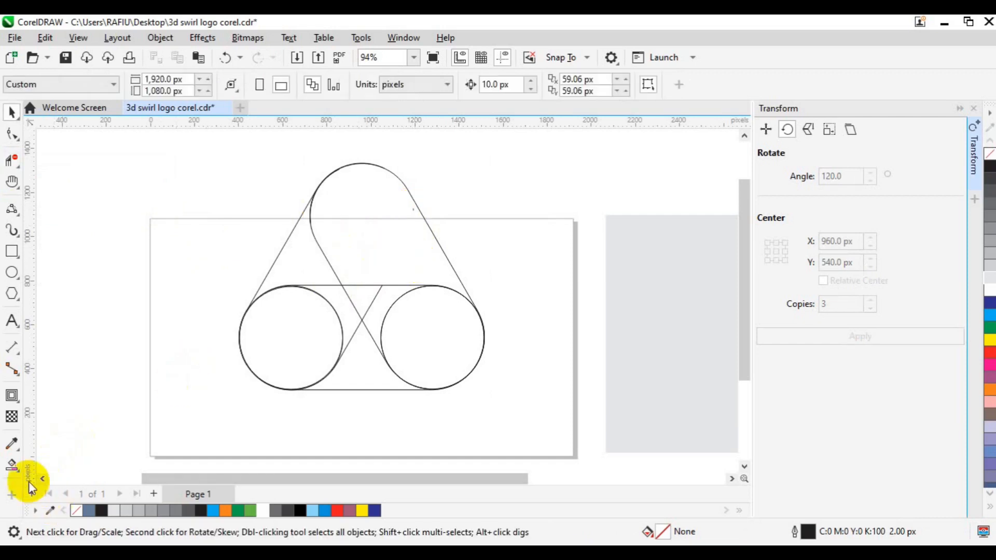
# Smart Fill the top capsule region and the centre triangle, then remove their outlines
pyautogui.click(16, 473)
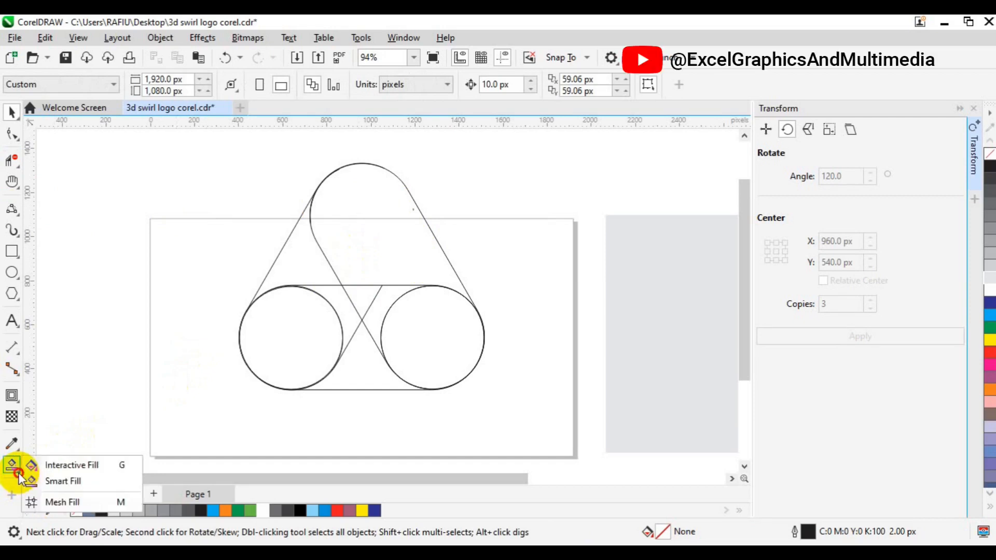
pyautogui.click(60, 482)
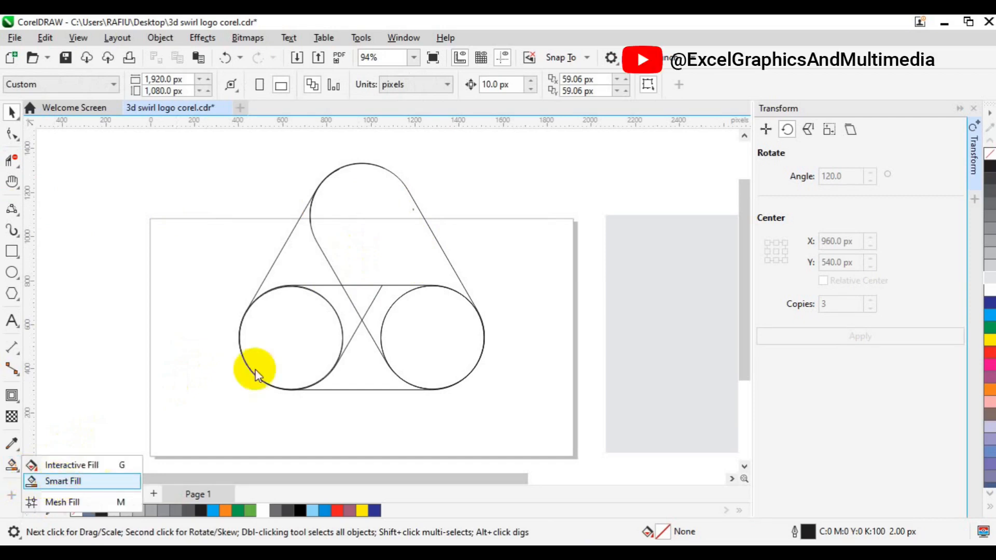
pyautogui.click(383, 228)
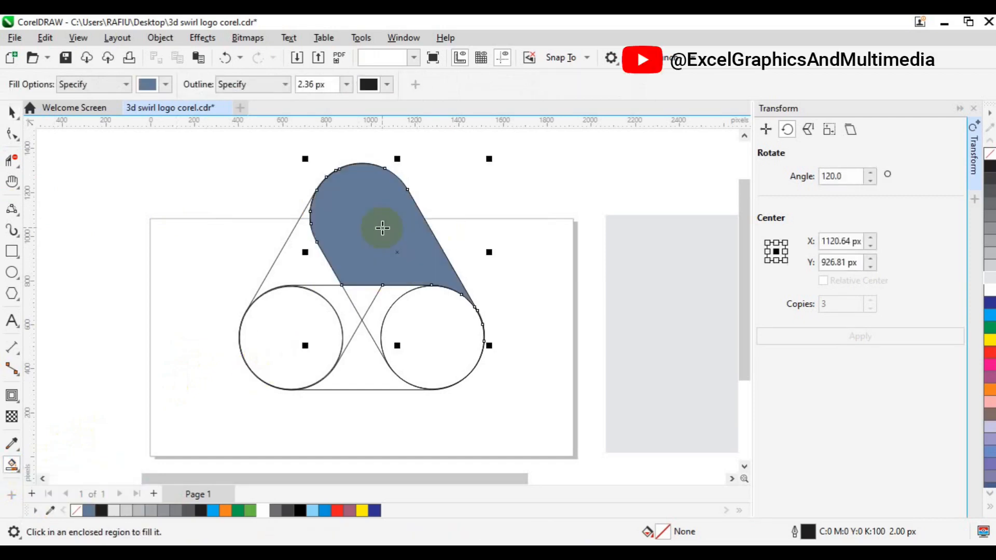
pyautogui.click(357, 293)
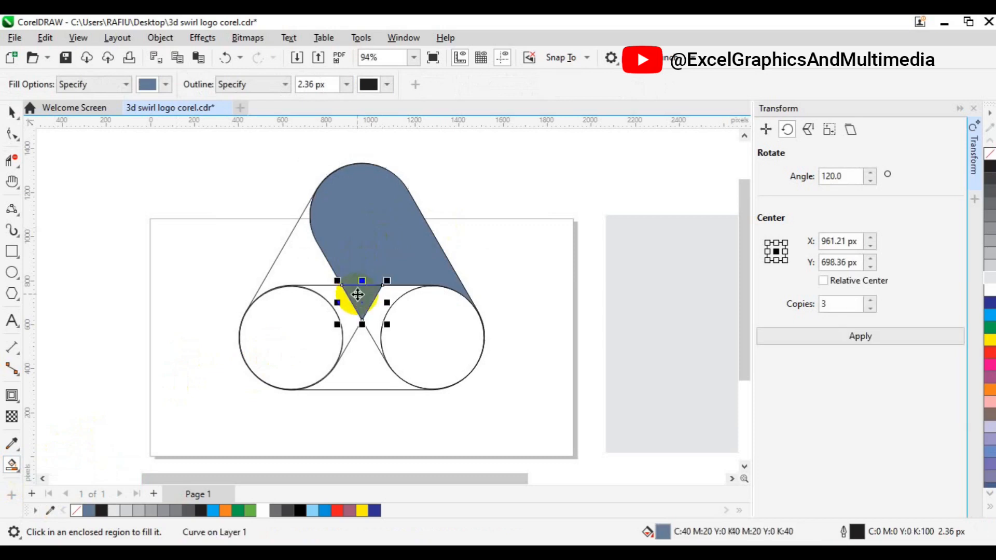
pyautogui.press('space')
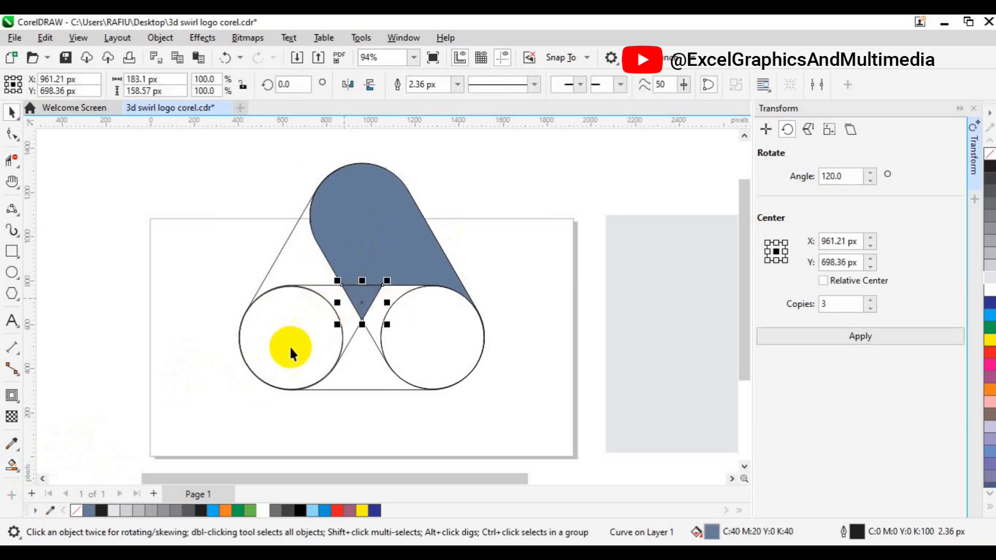
pyautogui.keyDown('shift'); pyautogui.click(365, 256); pyautogui.keyUp('shift')
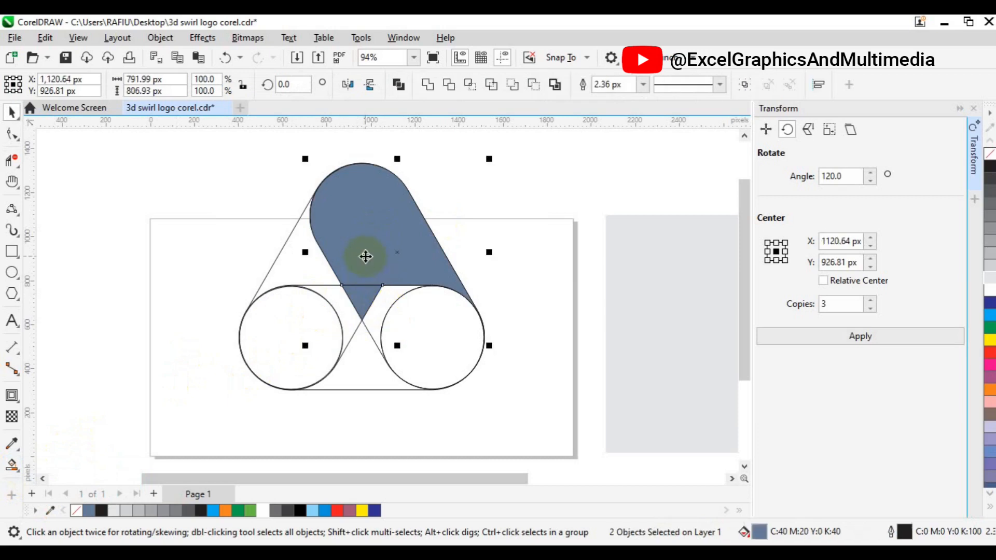
pyautogui.rightClick(77, 511)
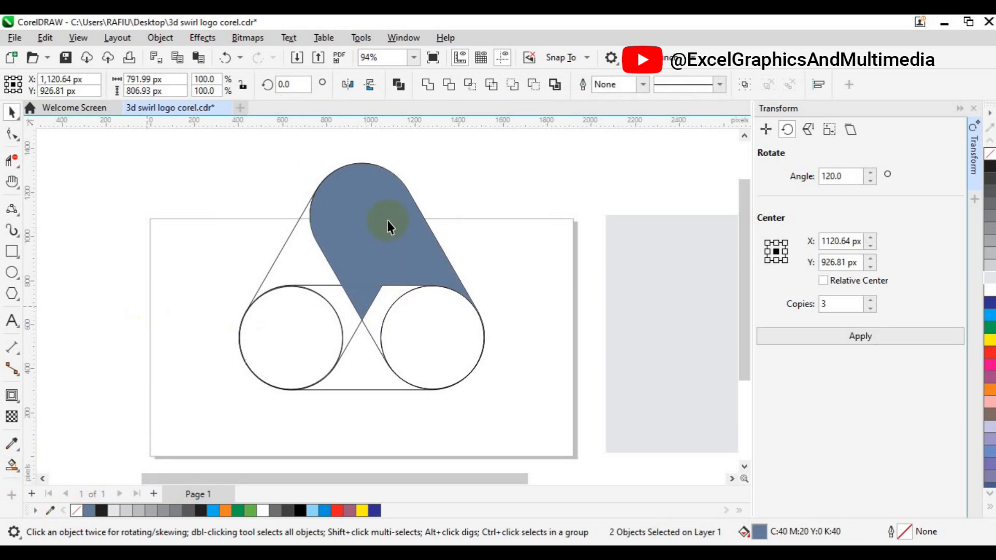
pyautogui.click(379, 306)
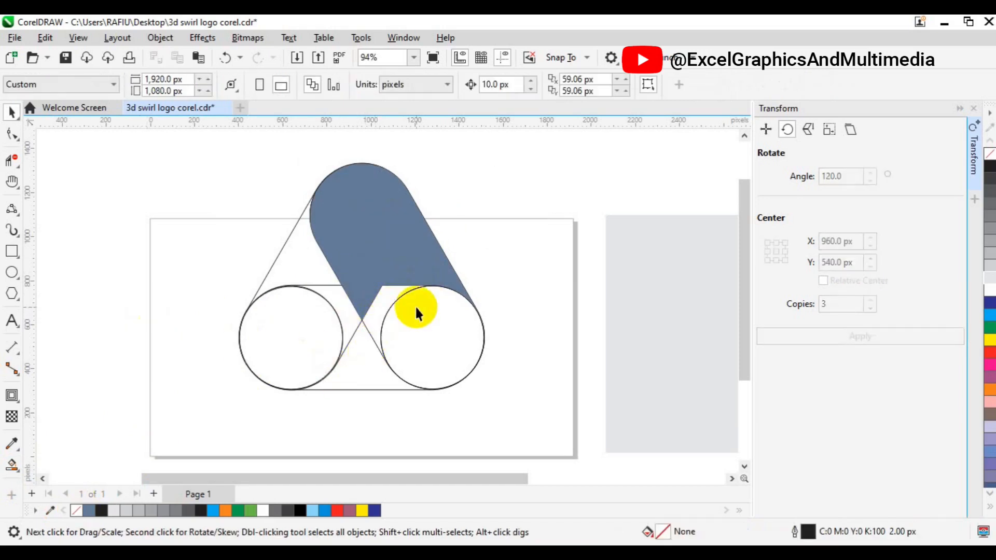
pyautogui.scroll(-2, 417, 313)
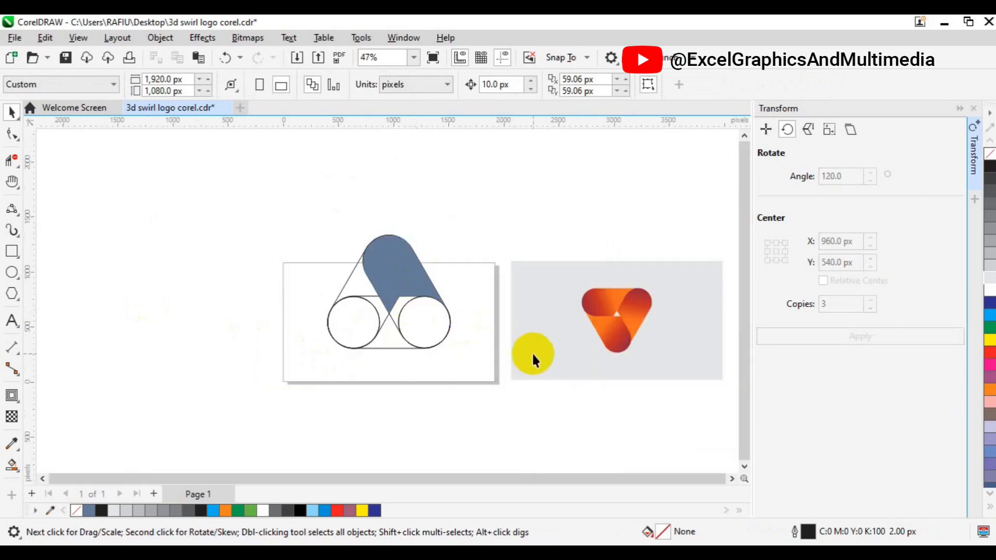
pyautogui.press('h')
pyautogui.moveTo(549, 327); pyautogui.dragTo(516, 307)
pyautogui.press('space')
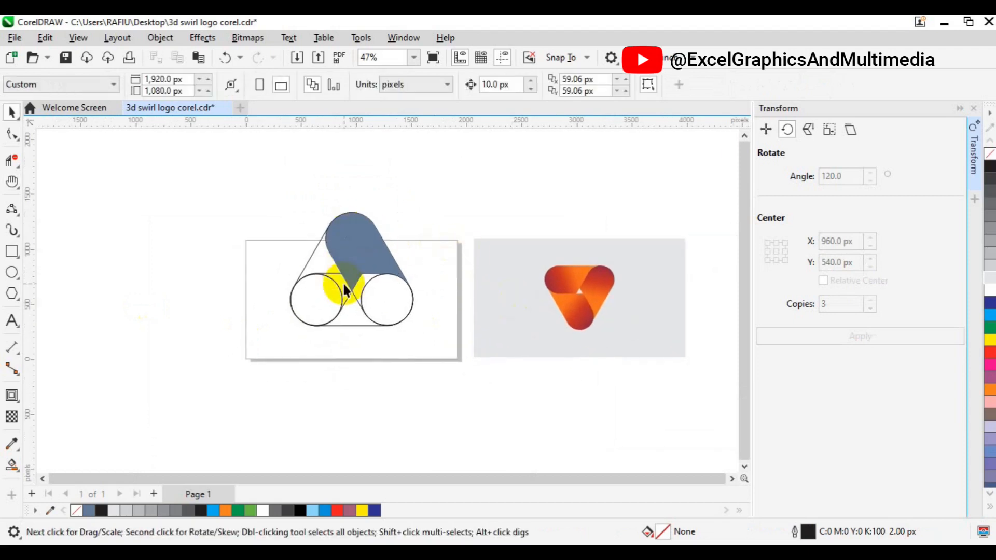
# Copy the reference logo's orange-to-maroon gradient onto the band and move its rotation centre to the middle triangle
pyautogui.click(369, 251)
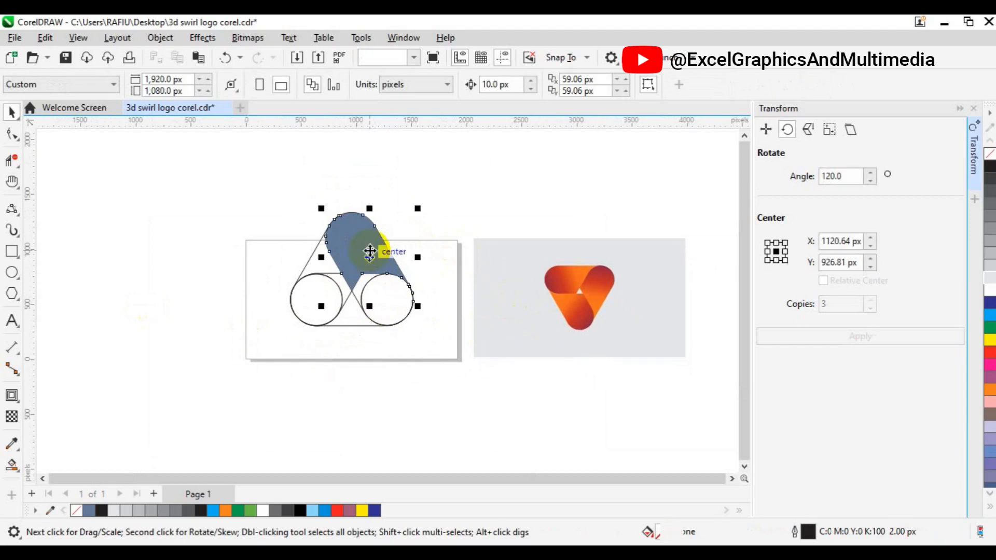
pyautogui.click(13, 466)
pyautogui.click(56, 466)
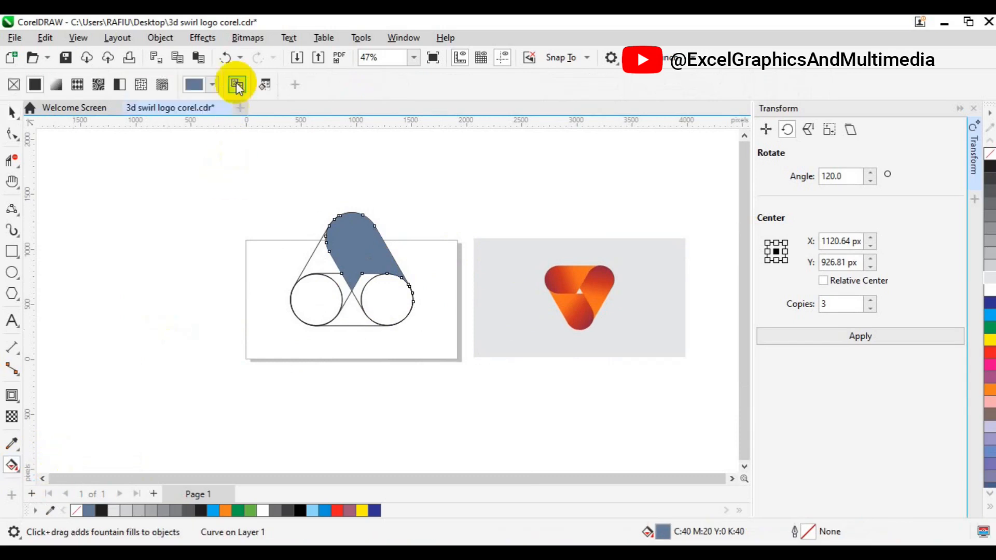
pyautogui.click(237, 85)
pyautogui.click(551, 281)
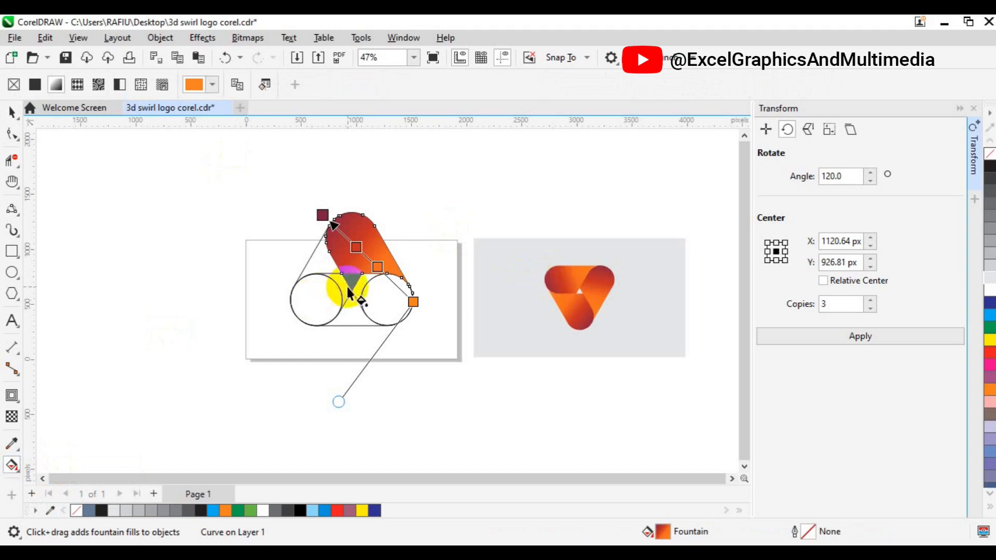
pyautogui.press('space')
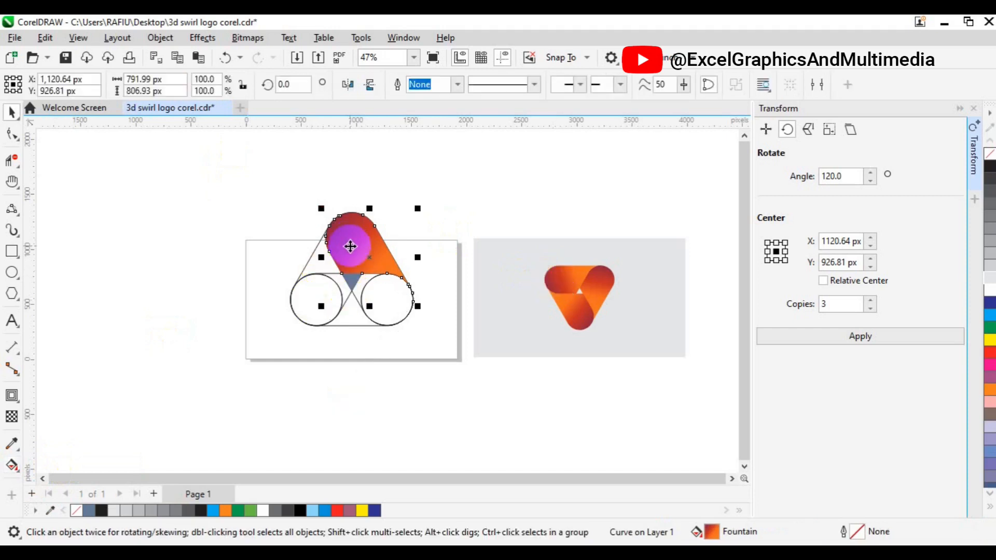
pyautogui.click(349, 239)
pyautogui.moveTo(385, 256)
pyautogui.mouseDown()
pyautogui.moveTo(370, 257)
pyautogui.moveTo(352, 282)
pyautogui.mouseUp()
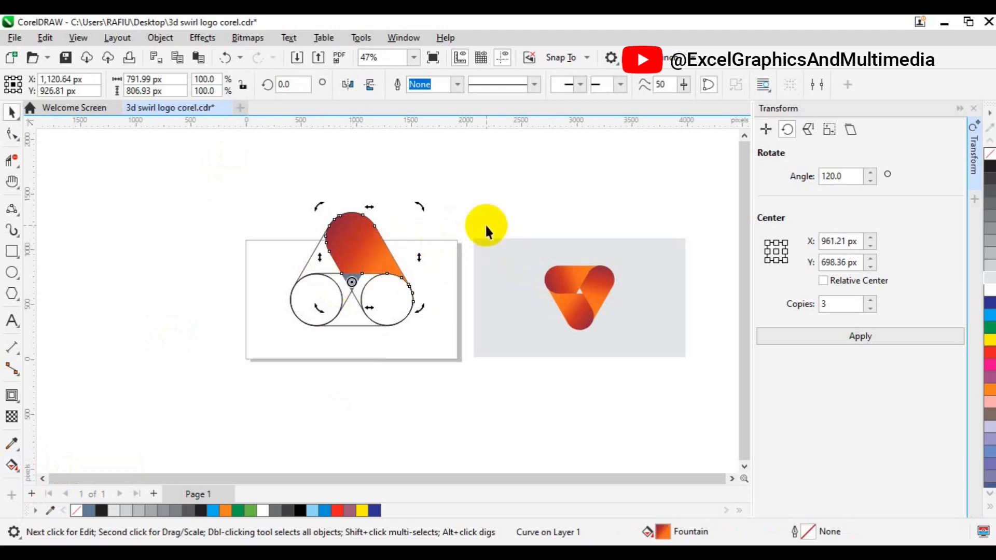
# Create two rotated copies of the band and move all three swirl pieces off the page
pyautogui.click(873, 337)
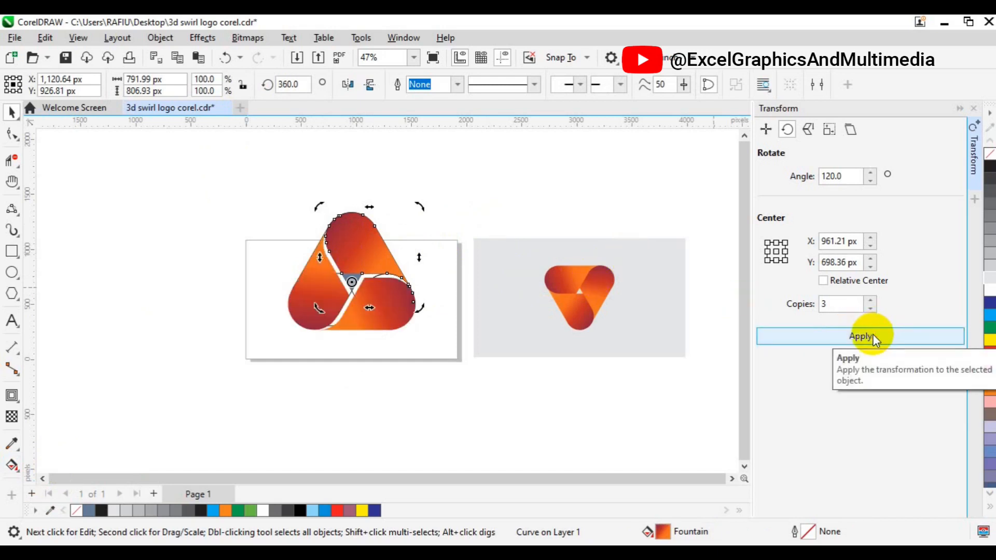
pyautogui.click(345, 338)
pyautogui.click(311, 295)
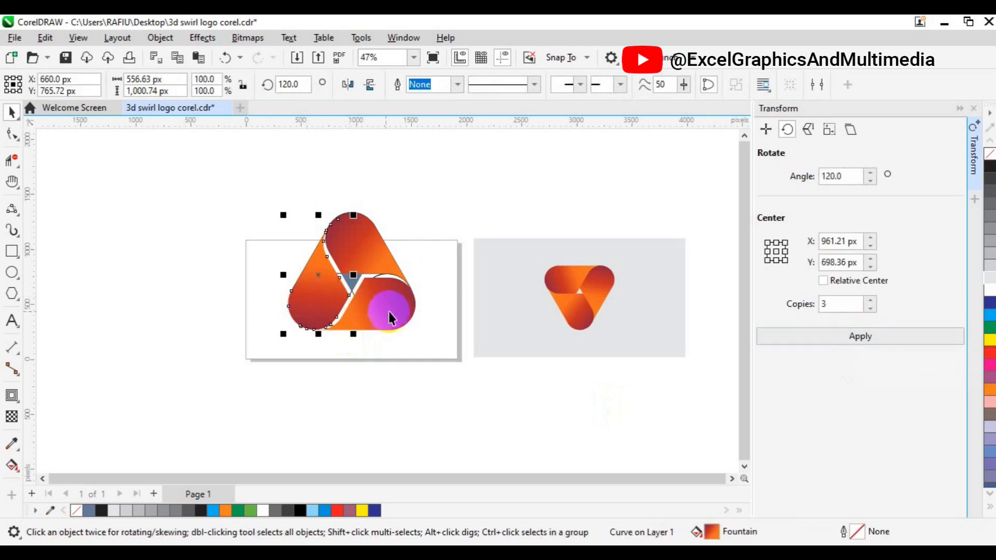
pyautogui.keyDown('shift'); pyautogui.click(394, 321); pyautogui.keyUp('shift')
pyautogui.keyDown('shift'); pyautogui.click(379, 261); pyautogui.keyUp('shift')
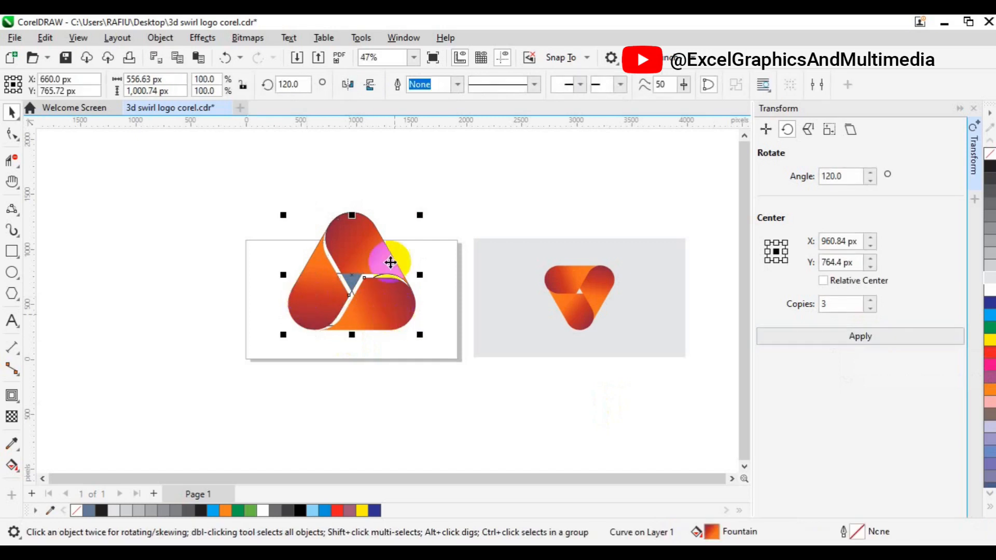
pyautogui.moveTo(374, 253); pyautogui.dragTo(202, 296)
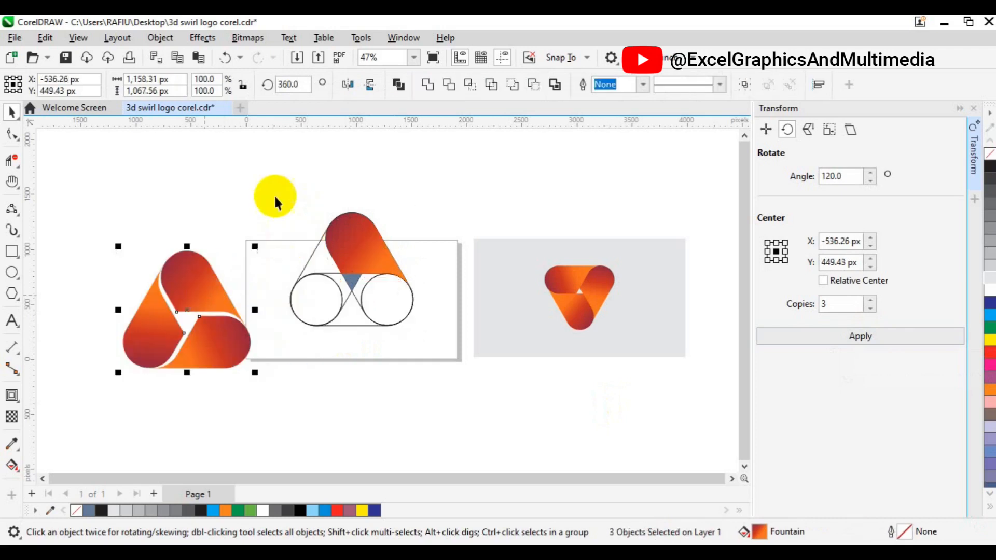
# Delete the triangle and circle guides, then group, centre and scale the logo to 59.8%
pyautogui.moveTo(258, 188); pyautogui.dragTo(440, 340)
pyautogui.press('Delete')
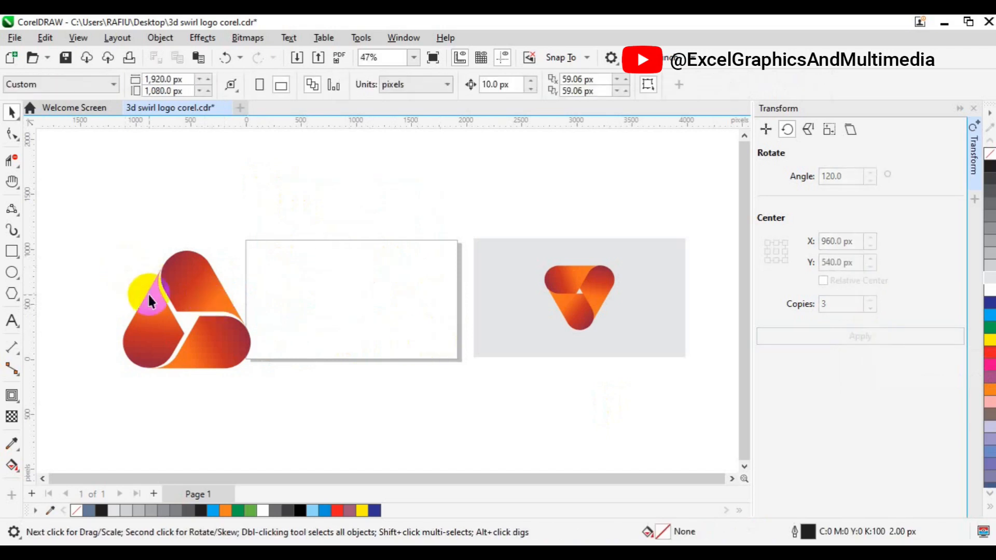
pyautogui.moveTo(105, 238); pyautogui.dragTo(274, 393)
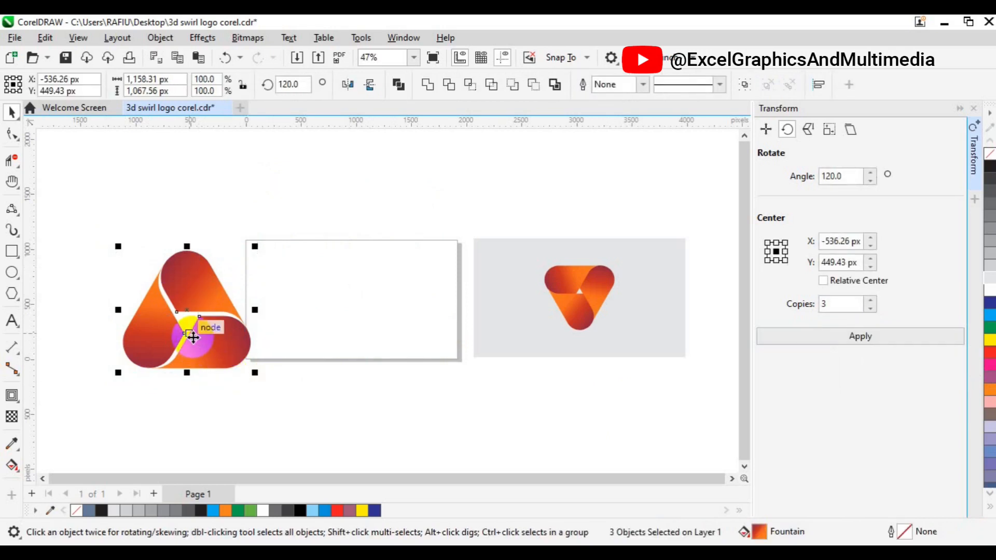
pyautogui.hotkey('ctrl', 'g')
pyautogui.press('p')
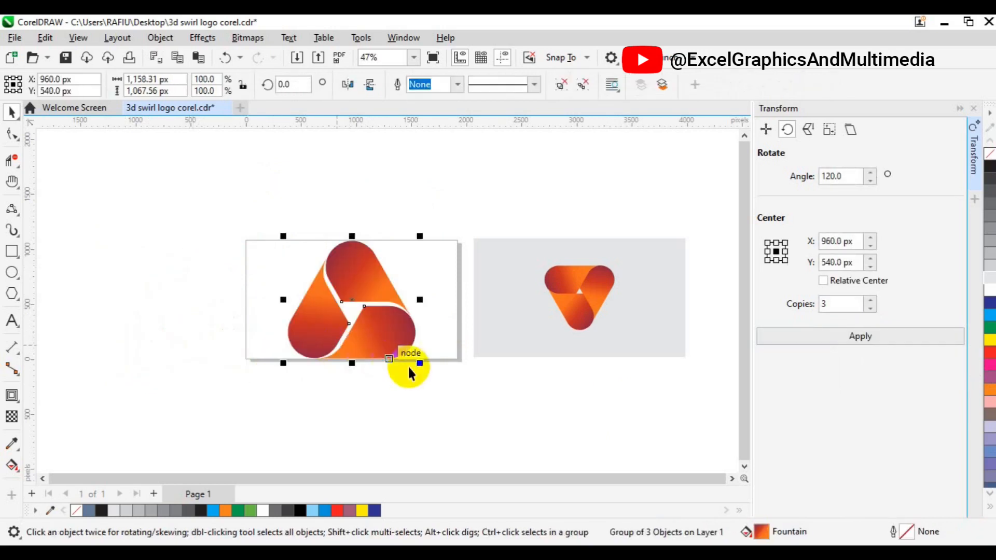
pyautogui.moveTo(420, 365); pyautogui.dragTo(395, 351)
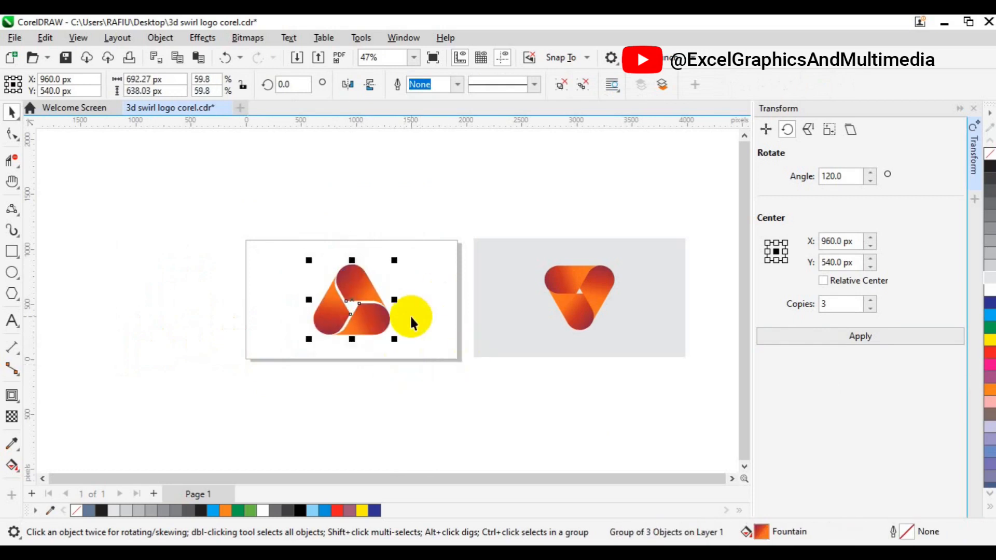
pyautogui.scroll(1, 410, 315)
# Drag the left and bottom-right swirl bands inward until they interlock around a small centre triangle
pyautogui.scroll(1, 410, 315)
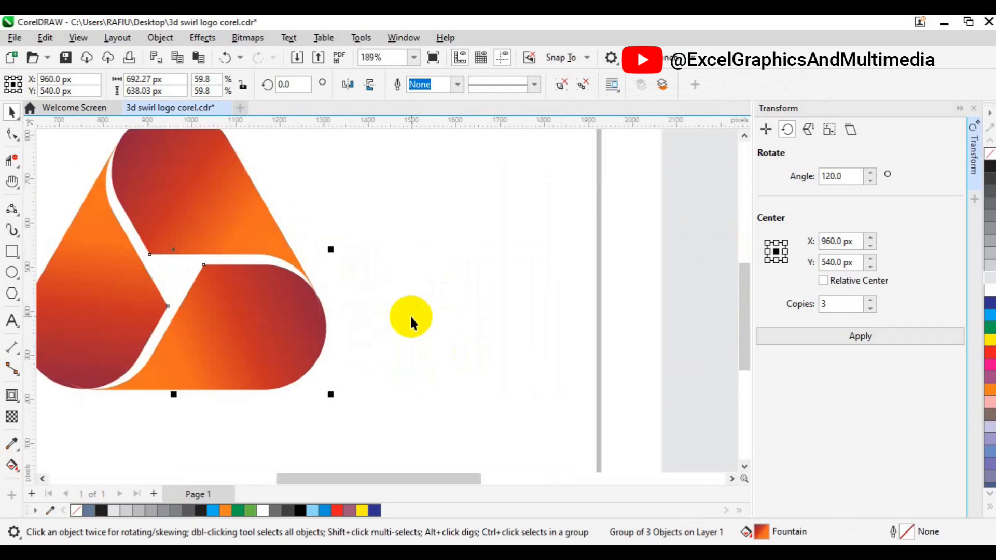
pyautogui.press('h')
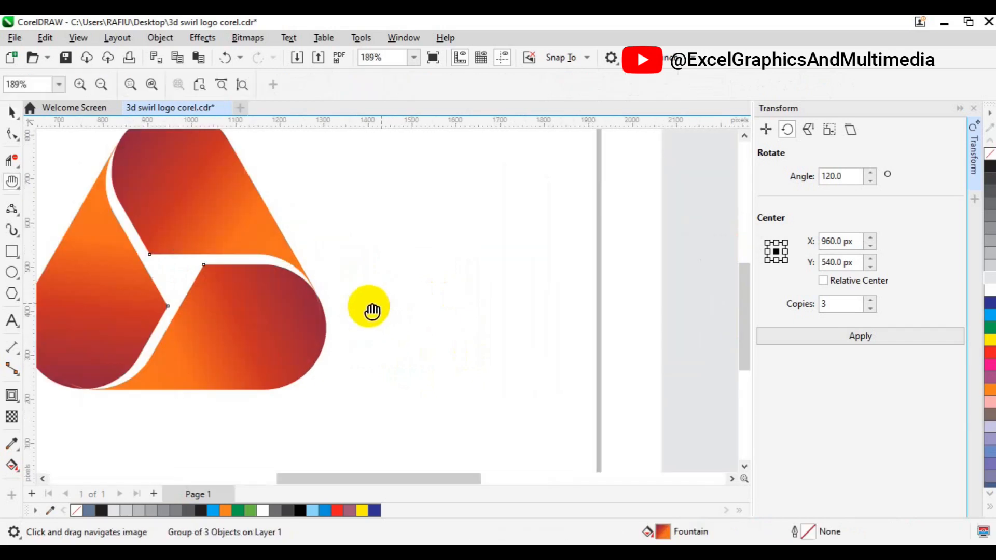
pyautogui.moveTo(251, 306); pyautogui.dragTo(375, 333)
pyautogui.press('space')
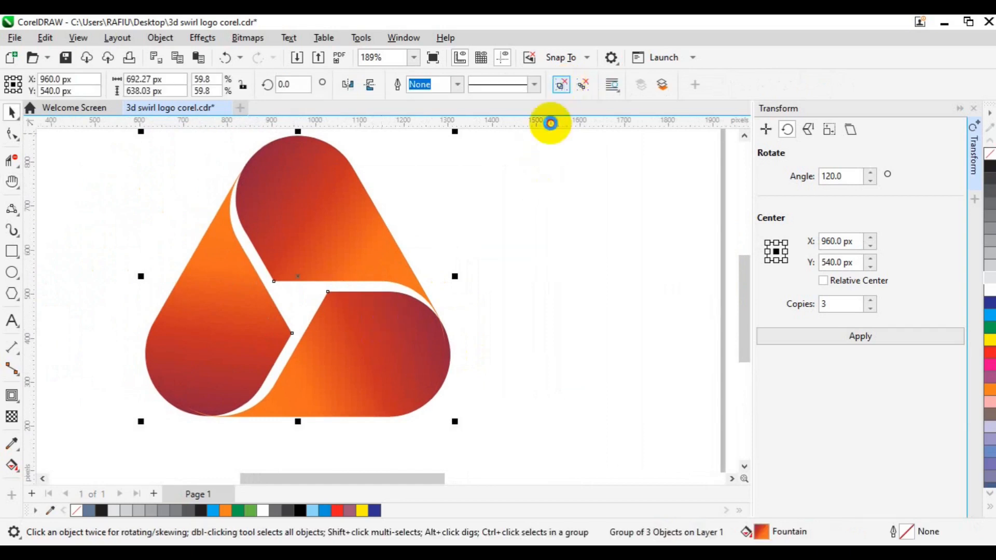
pyautogui.keyDown('ctrl'); pyautogui.click(247, 303); pyautogui.keyUp('ctrl')
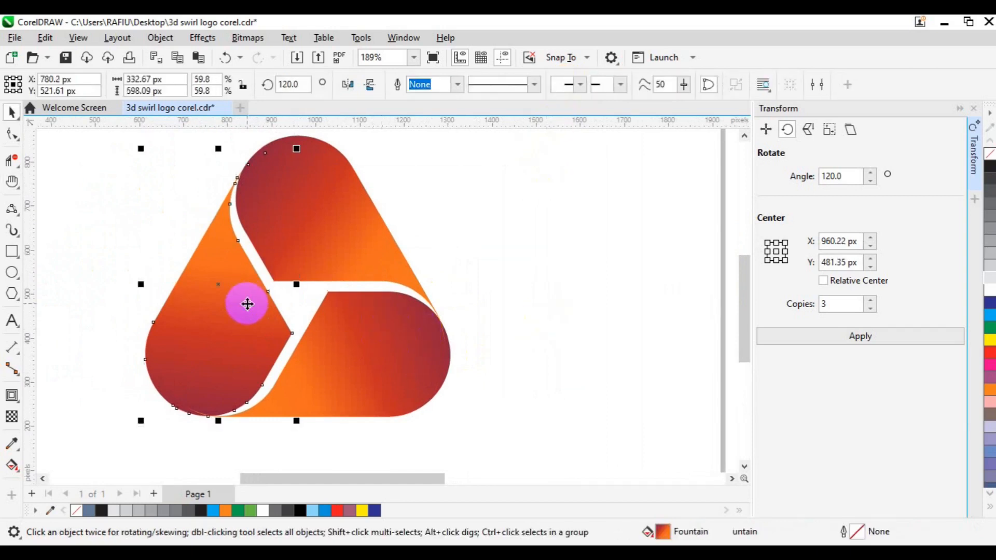
pyautogui.moveTo(247, 304)
pyautogui.mouseDown()
pyautogui.moveTo(240, 267)
pyautogui.moveTo(254, 291)
pyautogui.mouseUp()
pyautogui.keyDown('ctrl'); pyautogui.click(378, 332); pyautogui.keyUp('ctrl')
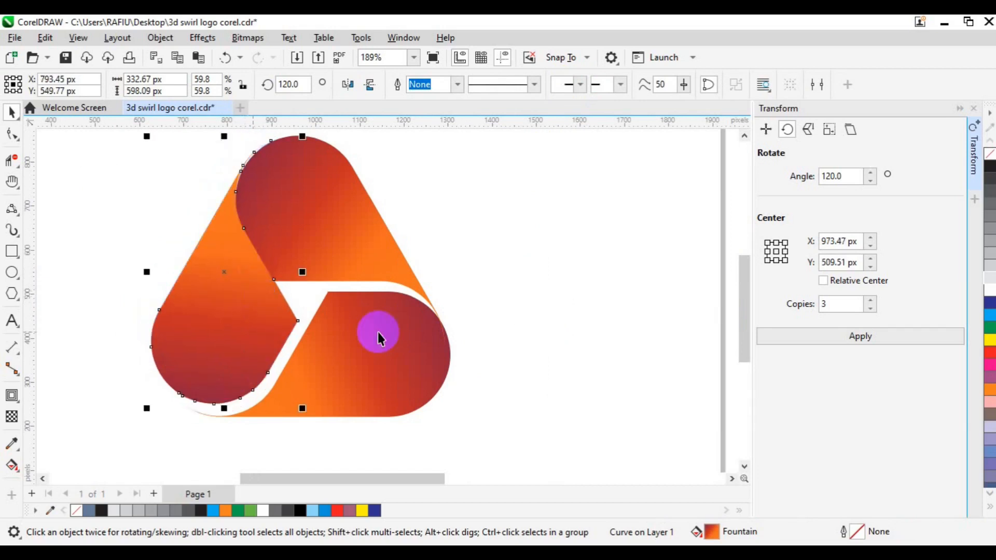
pyautogui.moveTo(378, 333); pyautogui.dragTo(373, 320)
pyautogui.keyDown('ctrl'); pyautogui.click(223, 296); pyautogui.keyUp('ctrl')
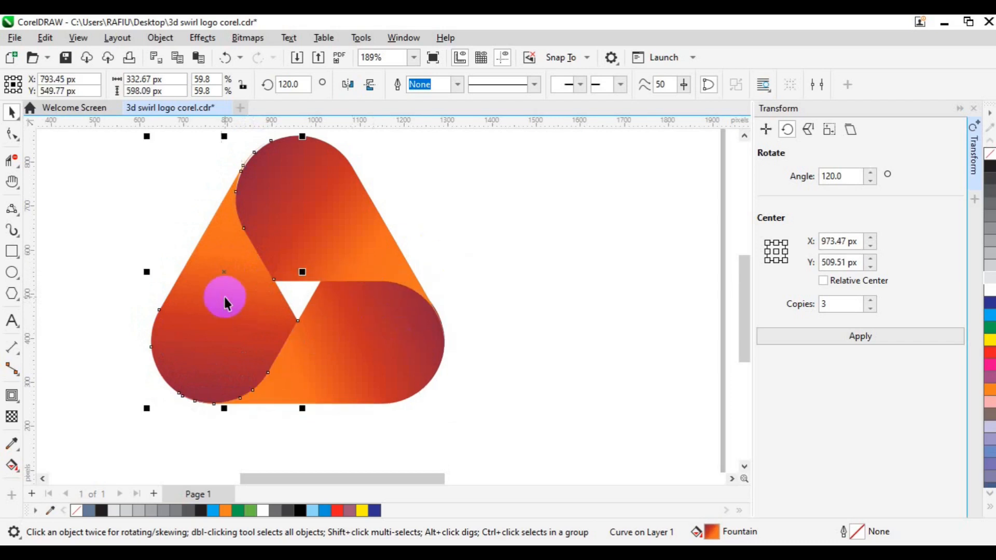
pyautogui.moveTo(225, 296); pyautogui.dragTo(226, 297)
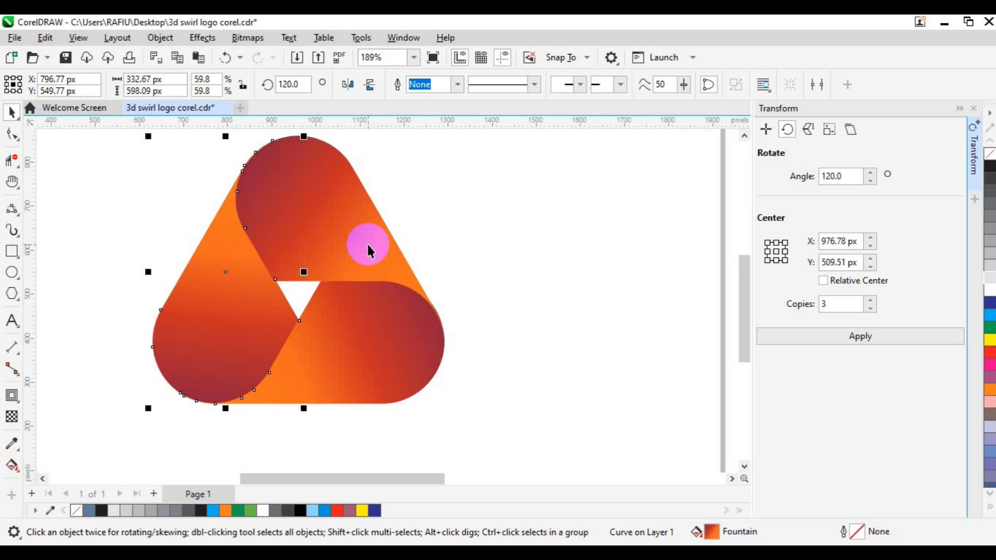
pyautogui.scroll(-3, 369, 250)
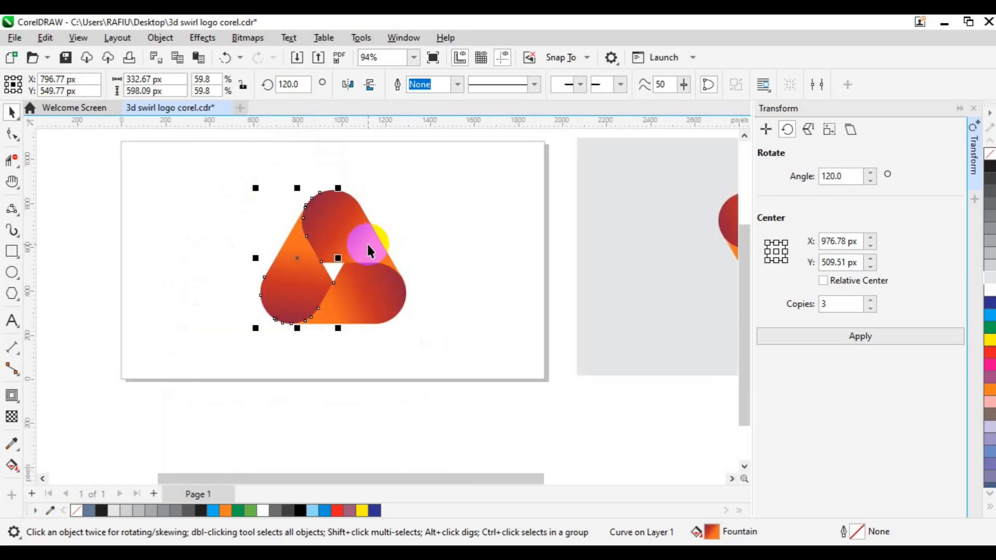
pyautogui.scroll(-3, 368, 250)
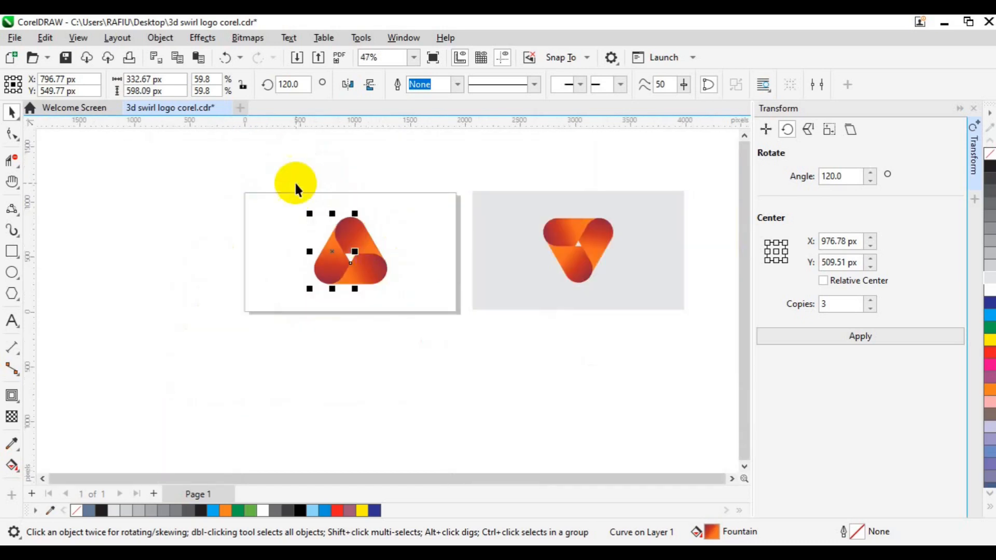
# Group the three swirl bands, rotate the group 180° and scale it to 76.8% (508.53 × 466.95 px)
pyautogui.moveTo(269, 174); pyautogui.dragTo(435, 304)
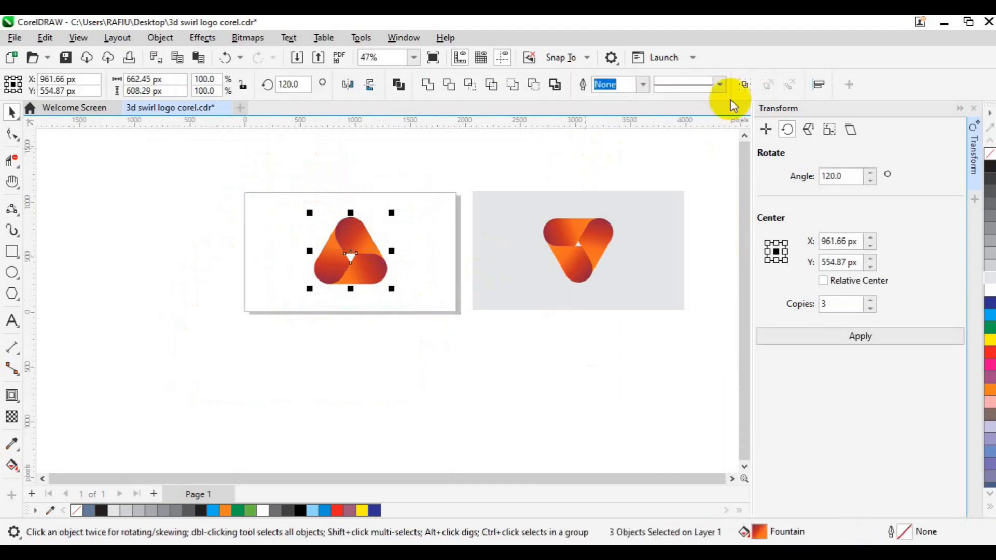
pyautogui.click(746, 86)
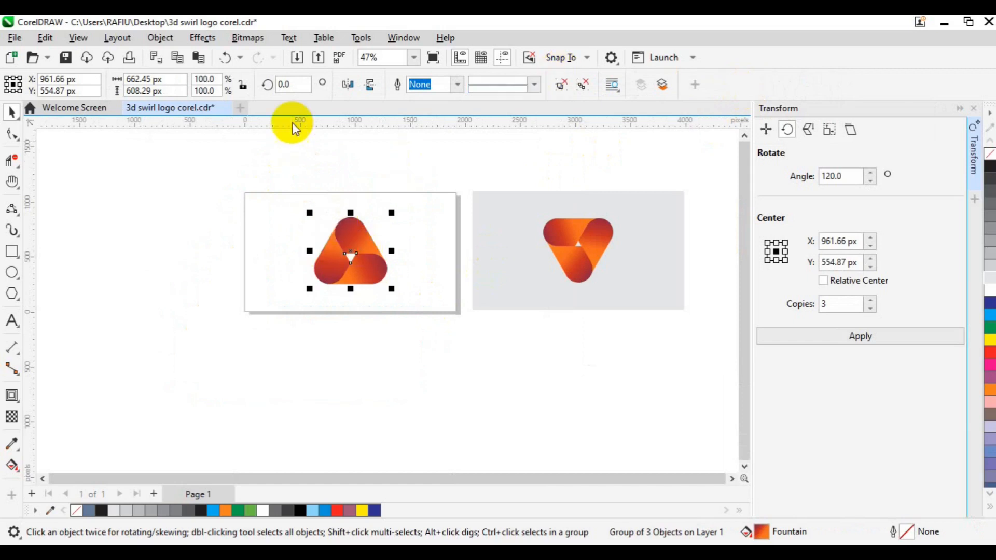
pyautogui.doubleClick(284, 84)
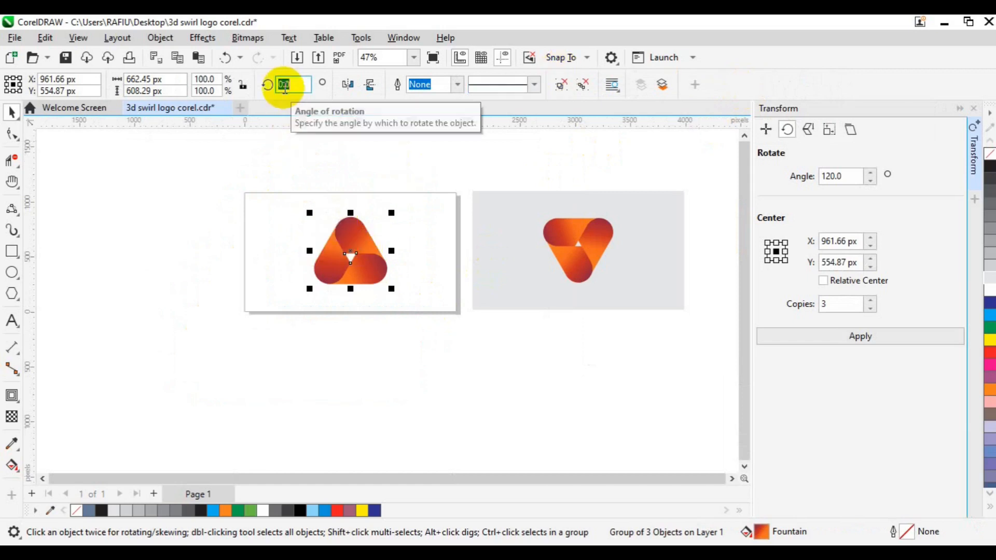
pyautogui.write('180')
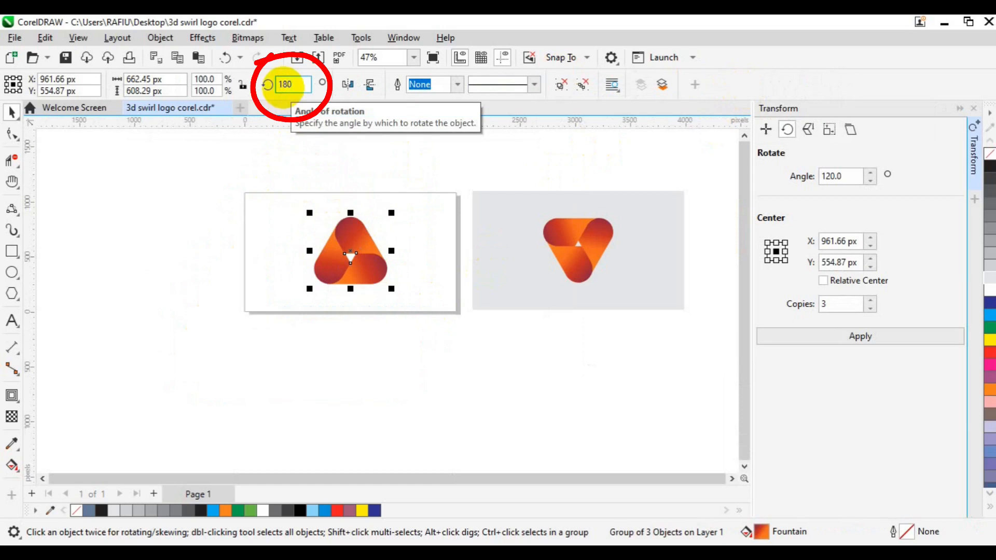
pyautogui.press('Return')
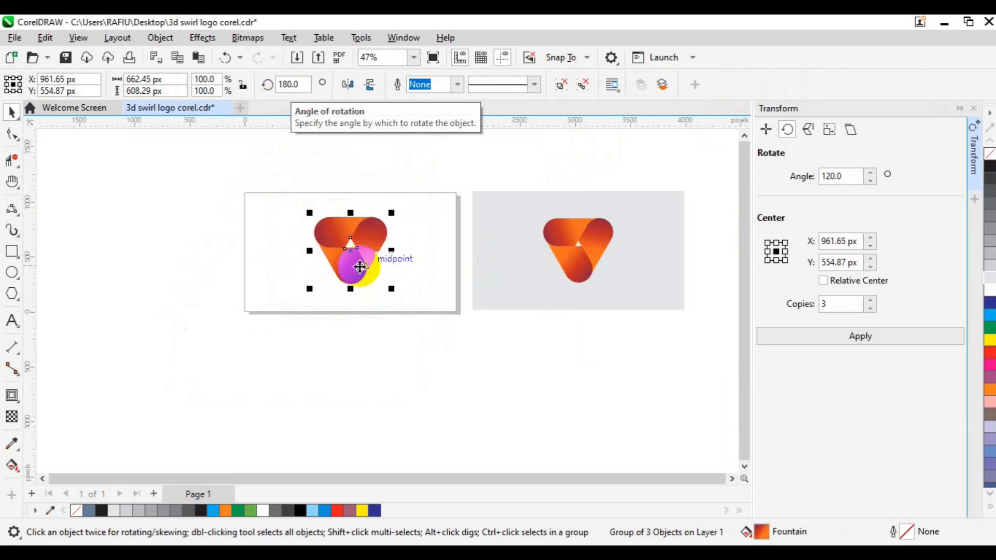
pyautogui.moveTo(392, 289); pyautogui.dragTo(387, 281)
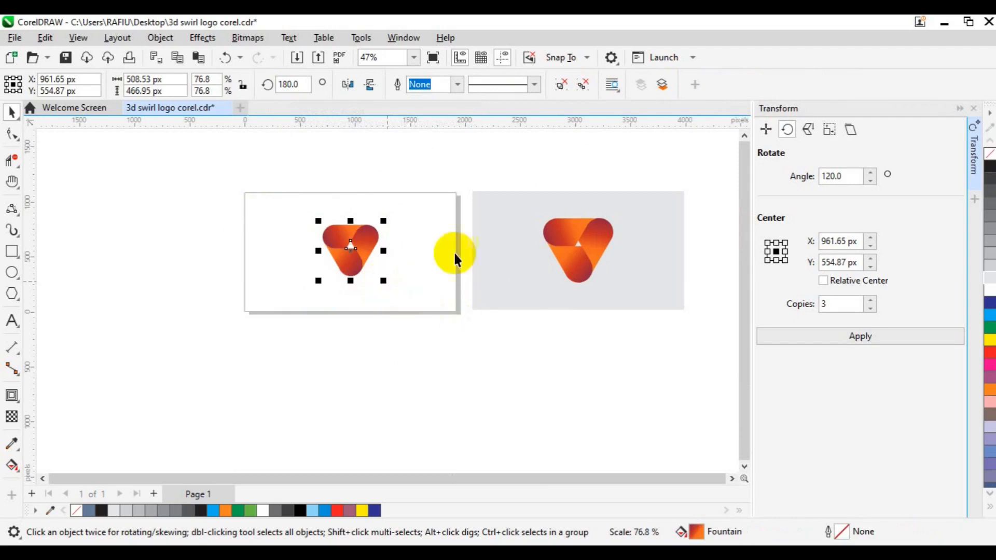
pyautogui.click(361, 317)
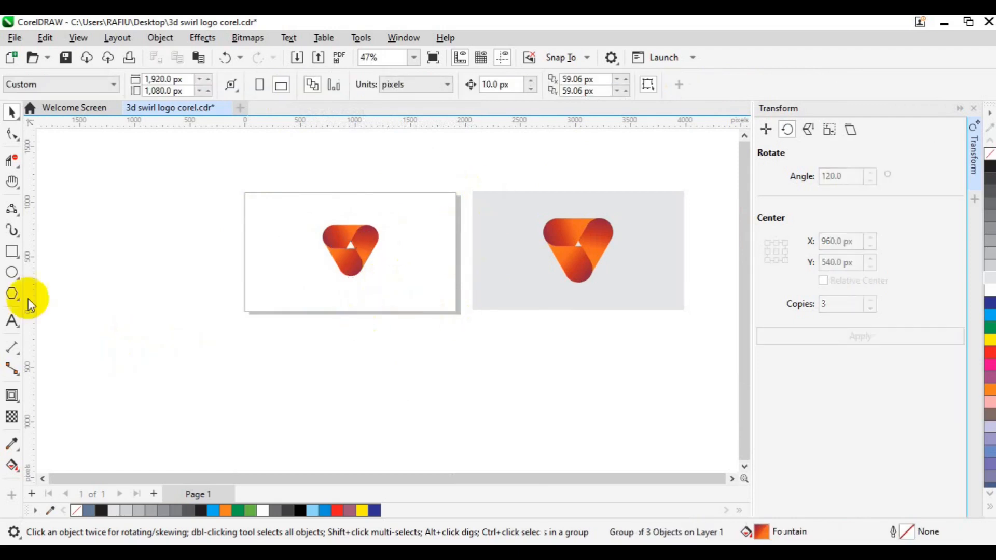
# Add a 1920 × 1080 px page-sized rectangle with light grey fill and no outline
pyautogui.doubleClick(8, 253)
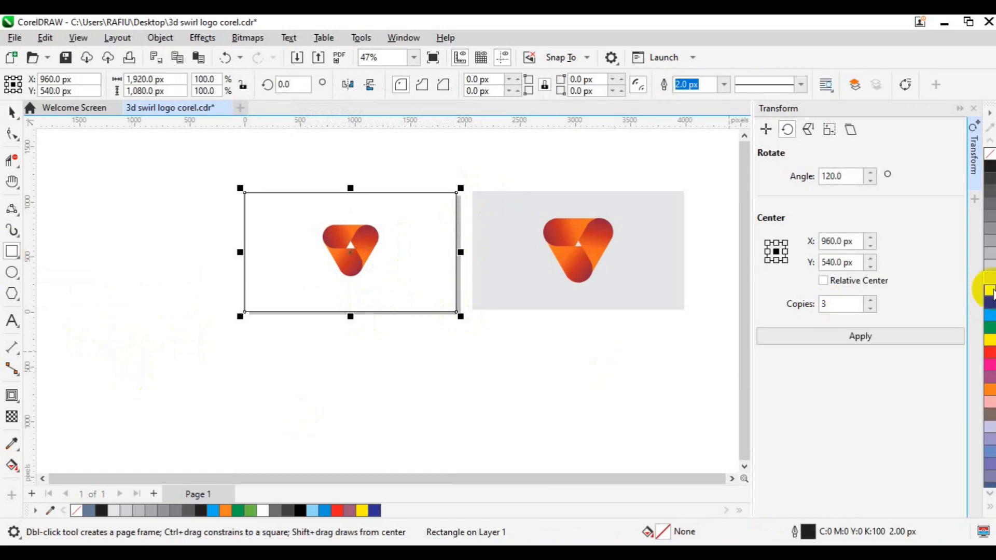
pyautogui.click(991, 280)
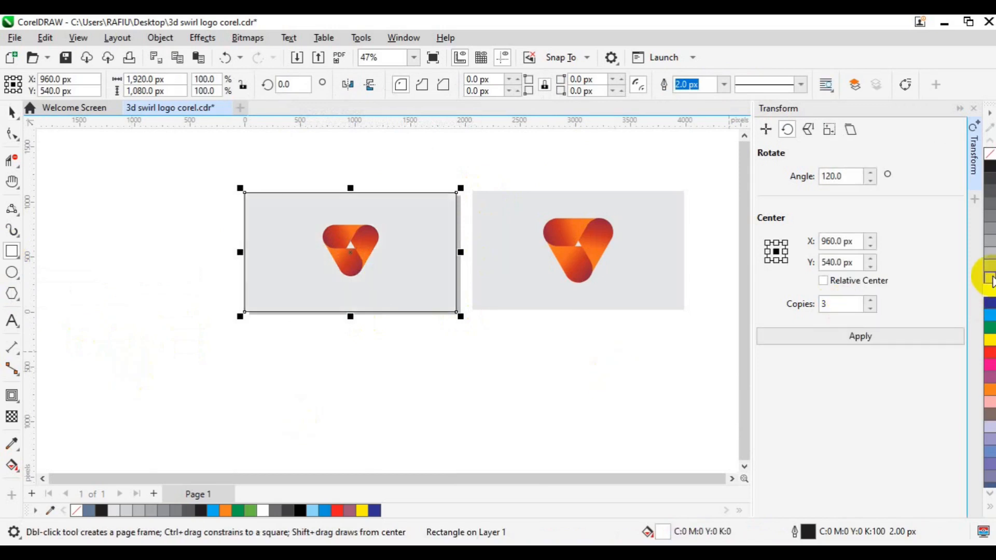
pyautogui.rightClick(79, 512)
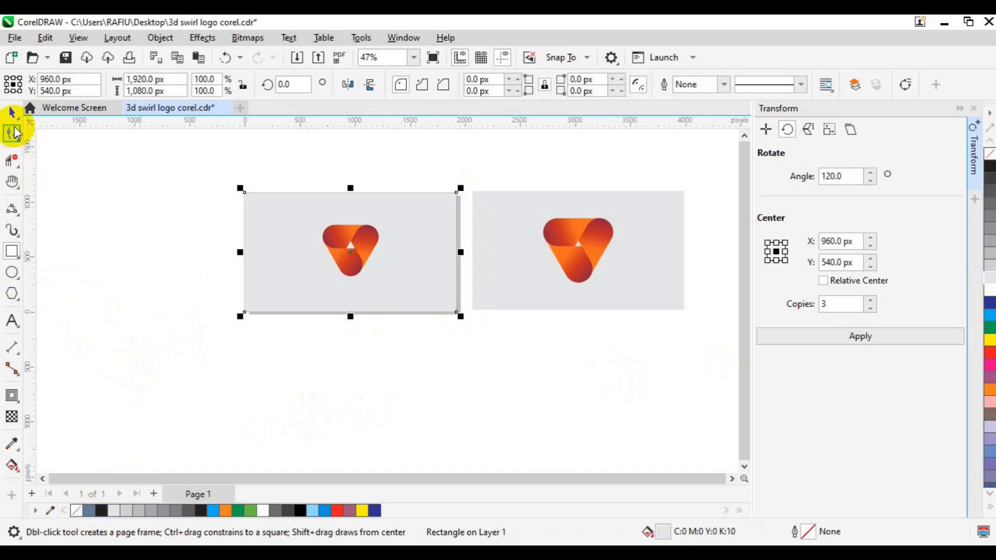
# Close the Transform docker and marquee-select the reference logo and its backdrop beside the page
pyautogui.click(11, 119)
pyautogui.click(161, 279)
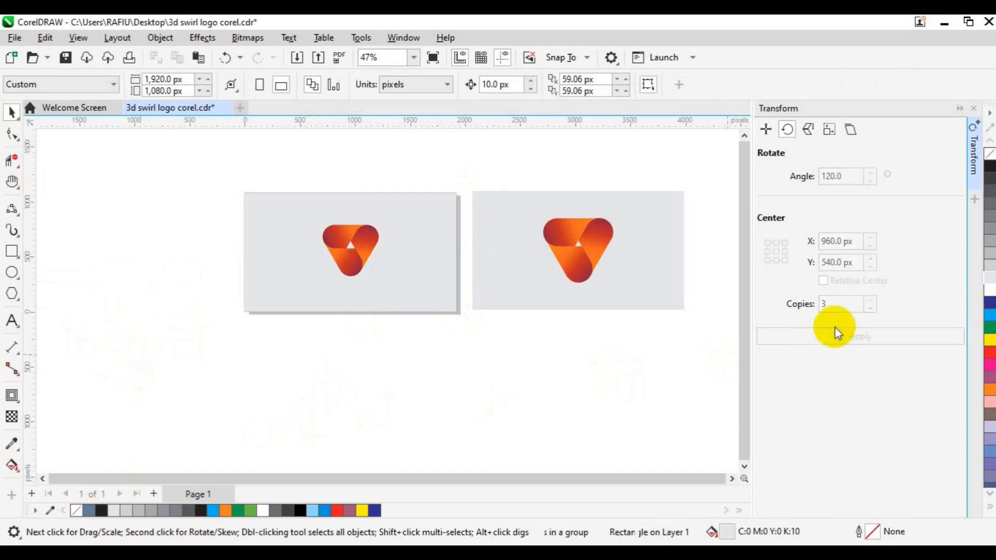
pyautogui.click(976, 185)
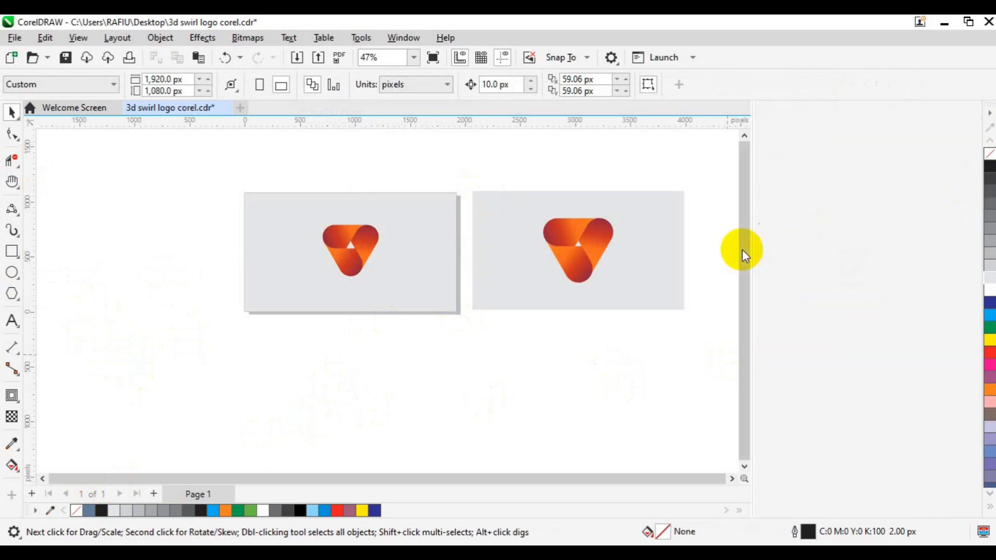
pyautogui.moveTo(576, 167); pyautogui.dragTo(834, 345)
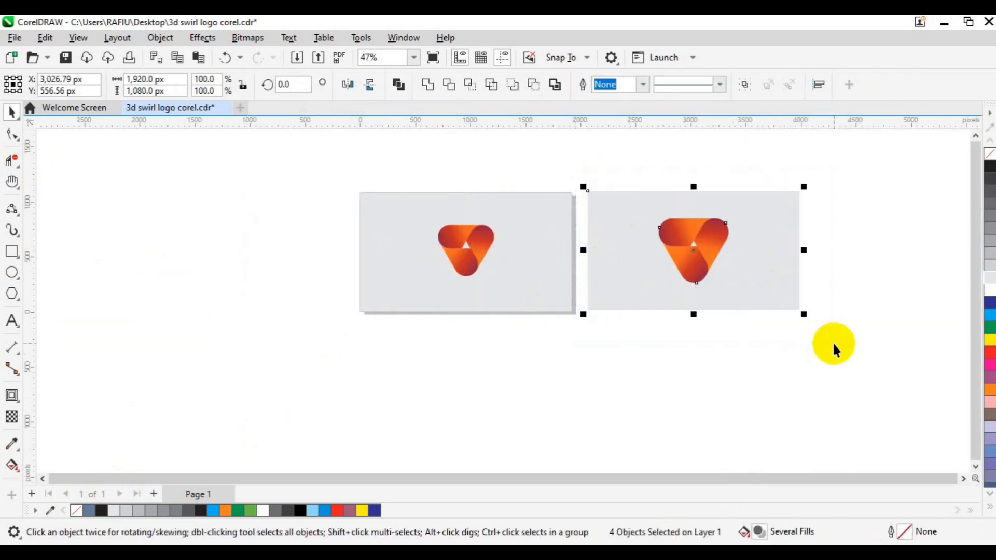
# Delete the reference artwork, then pan the view to check the finished logo on its grey page
pyautogui.press('Delete')
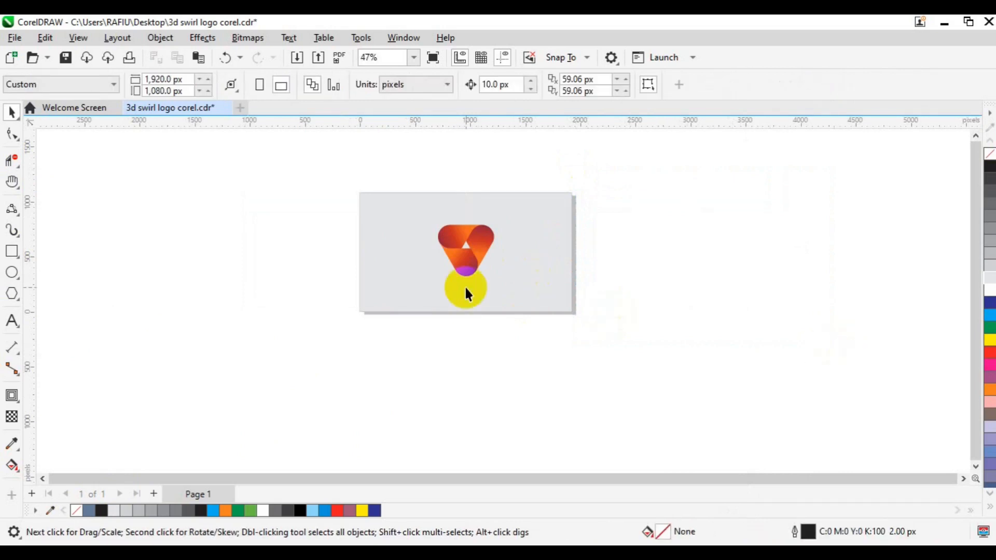
pyautogui.click(465, 287)
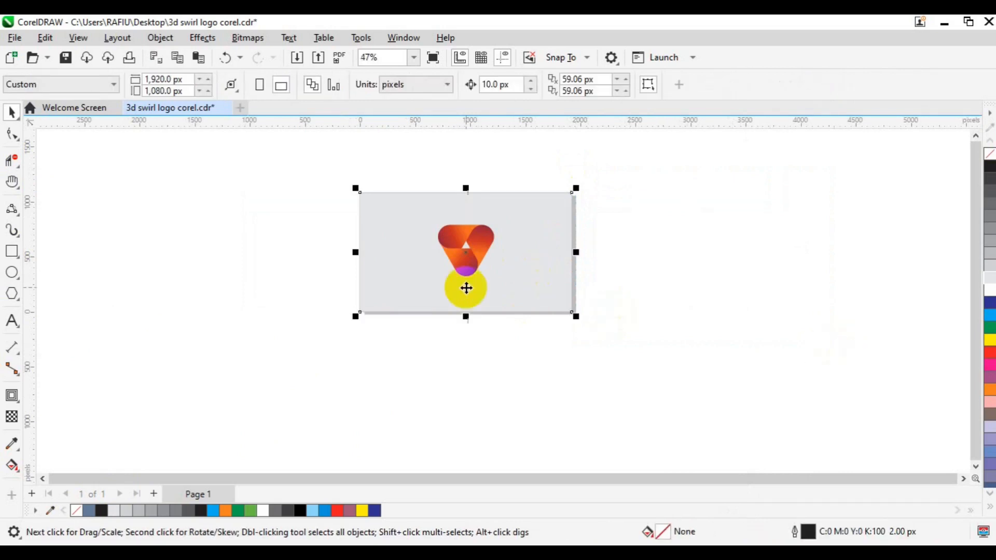
pyautogui.scroll(2, 466, 288)
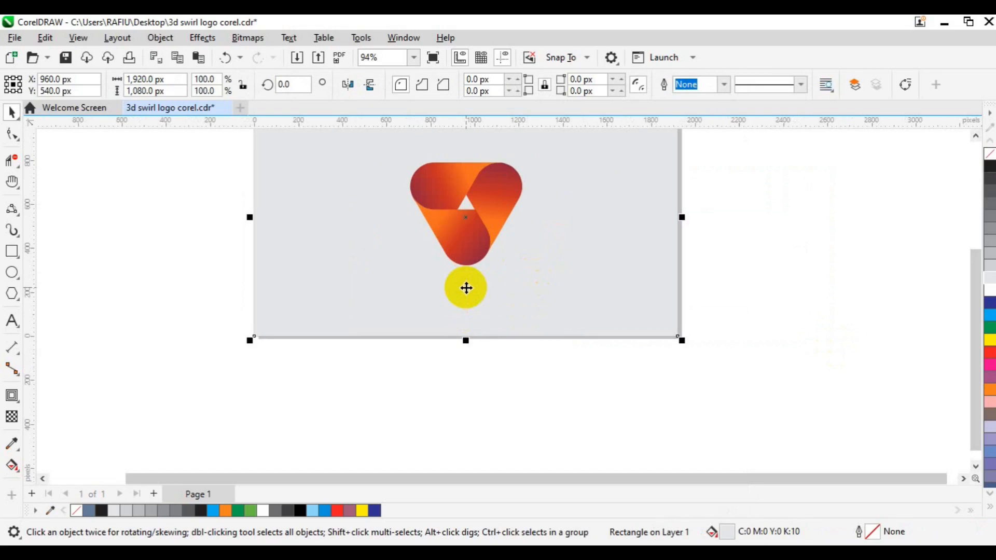
pyautogui.scroll(1, 467, 288)
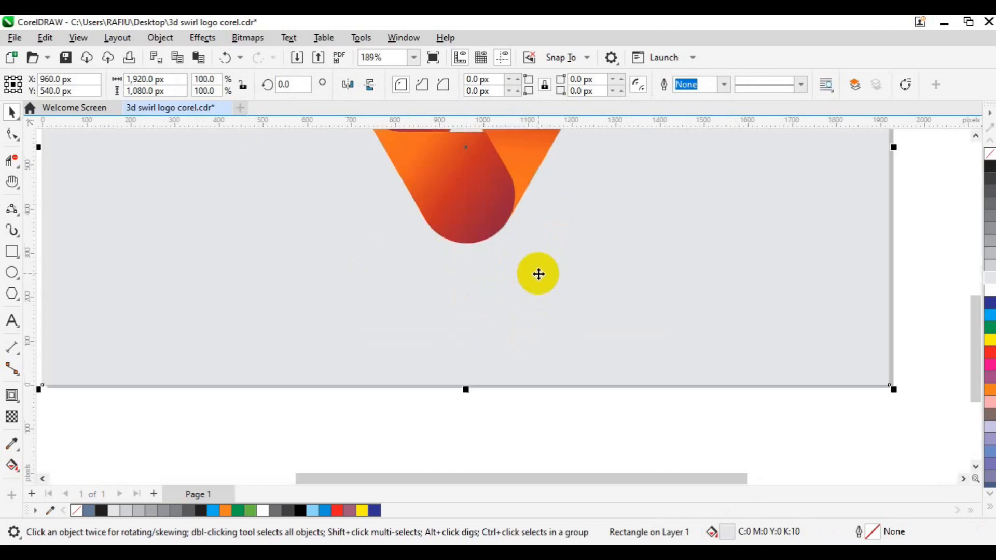
pyautogui.scroll(-1, 539, 275)
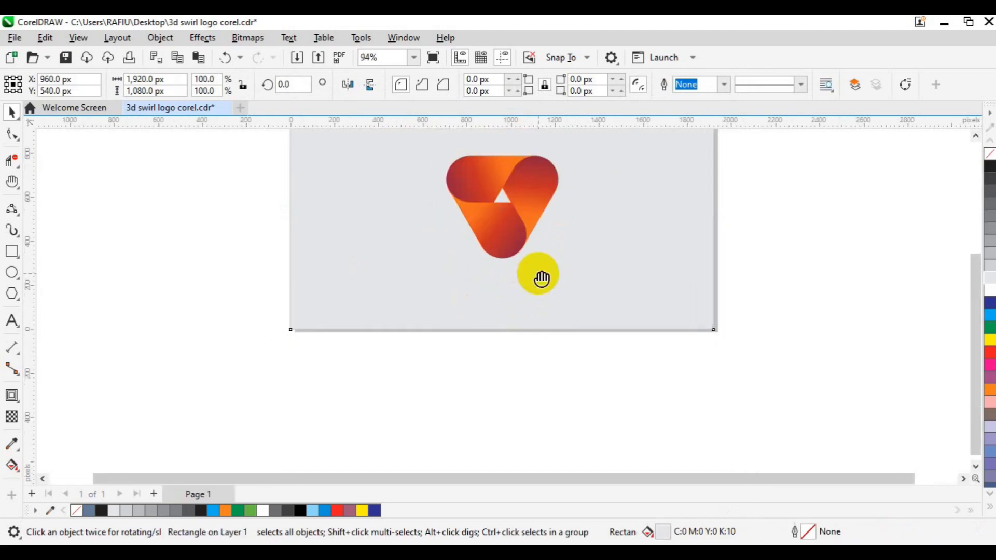
pyautogui.press('h')
pyautogui.moveTo(518, 225); pyautogui.dragTo(505, 322)
pyautogui.press('space')
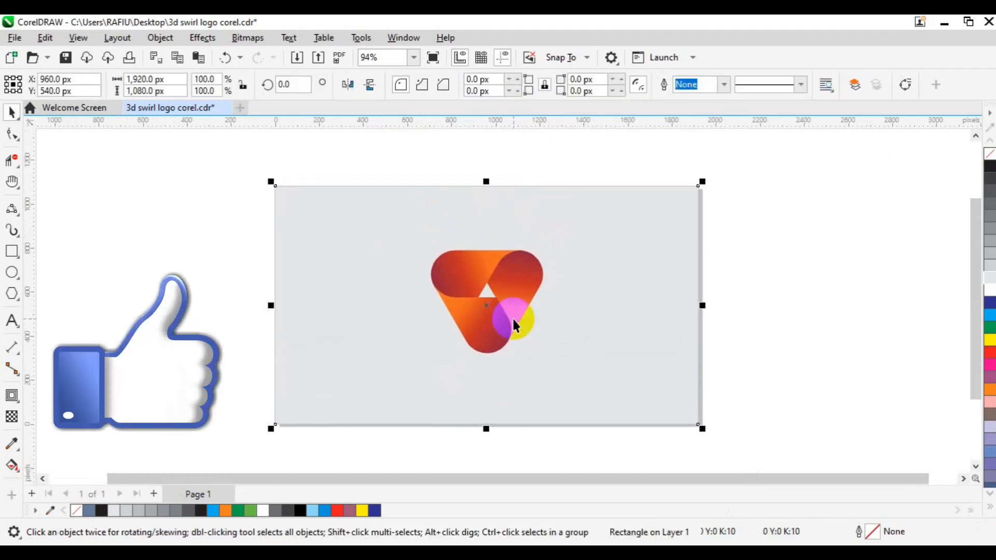
pyautogui.click(783, 254)
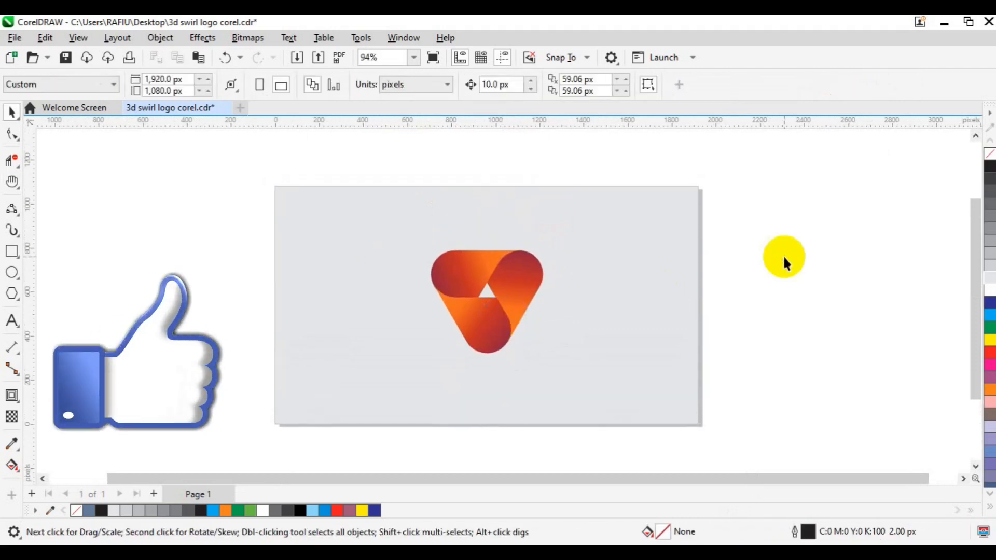